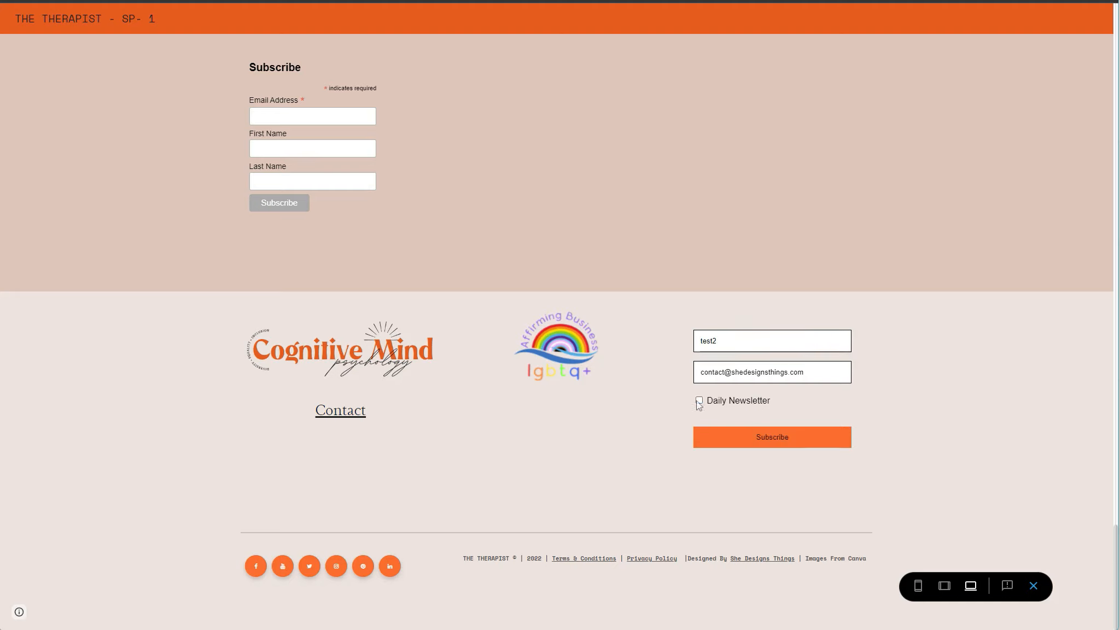
# Submit the footer newsletter form with the test2 entry and view the thank-you page.
pyautogui.click(768, 437)
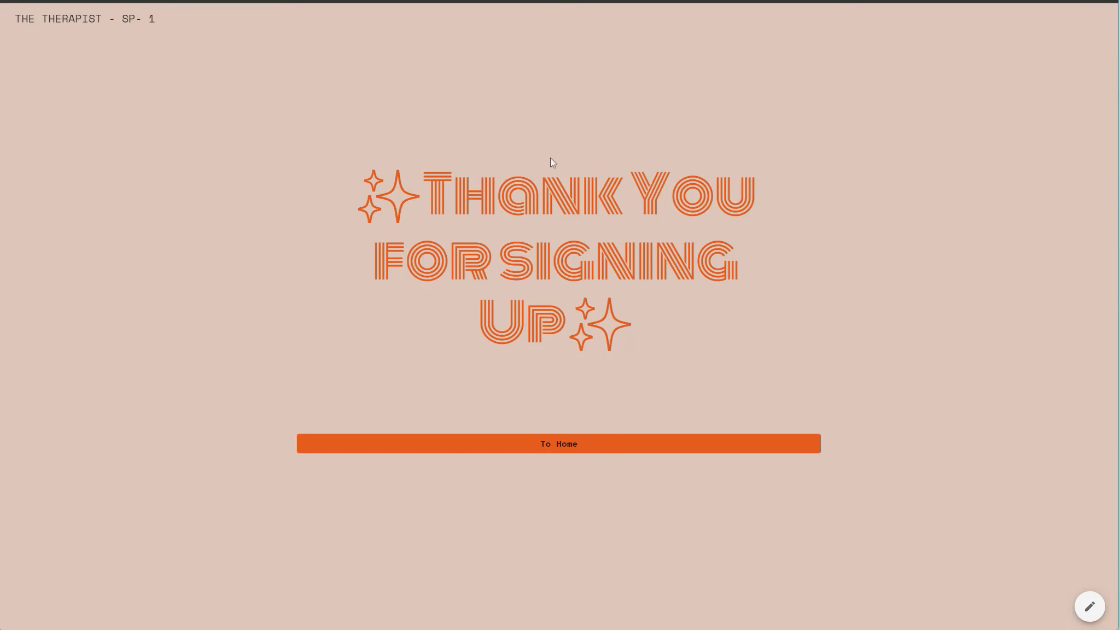
pyautogui.moveTo(358, 175); pyautogui.dragTo(746, 364)
pyautogui.click(839, 338)
pyautogui.click(612, 446)
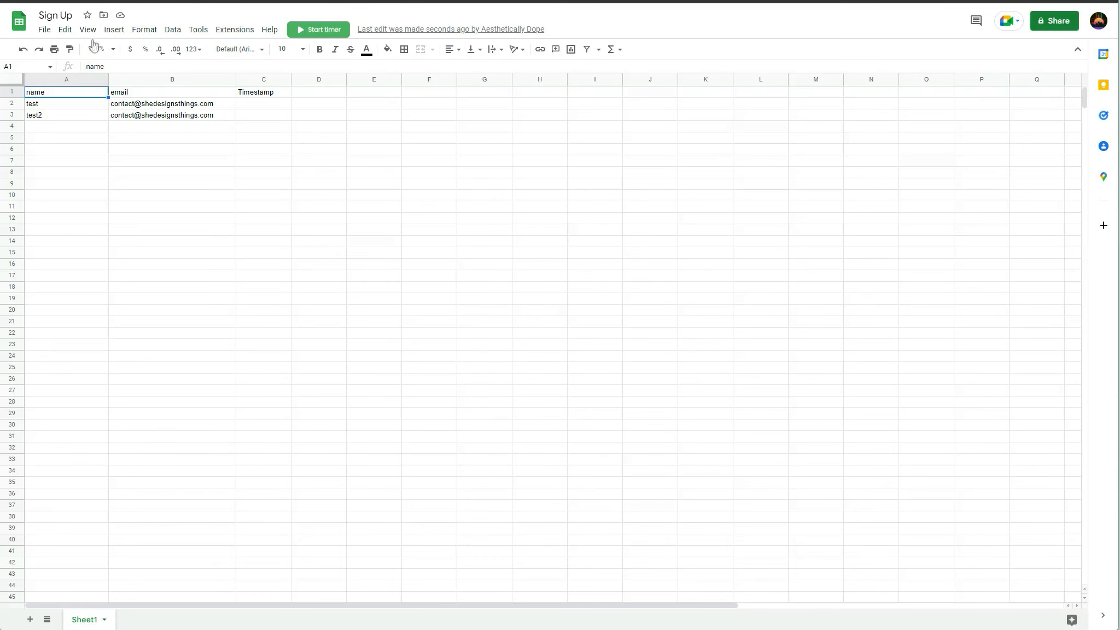
# Switch to the Sign Up spreadsheet and check the name and email recorded in the test2 row.
pyautogui.click(36, 116)
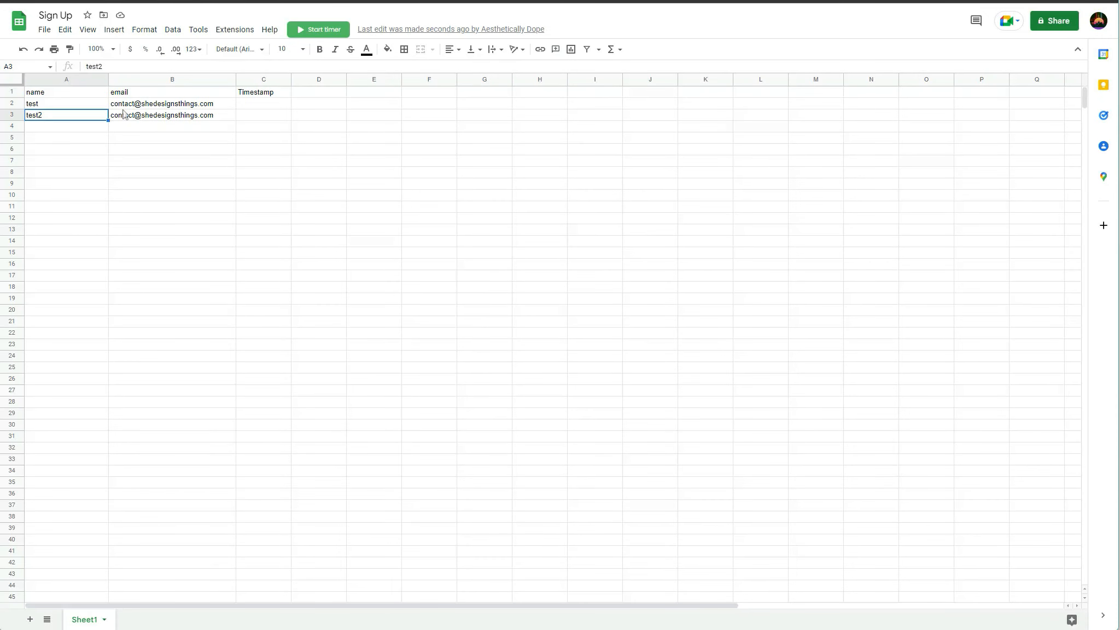
pyautogui.click(150, 117)
pyautogui.click(93, 120)
pyautogui.click(135, 120)
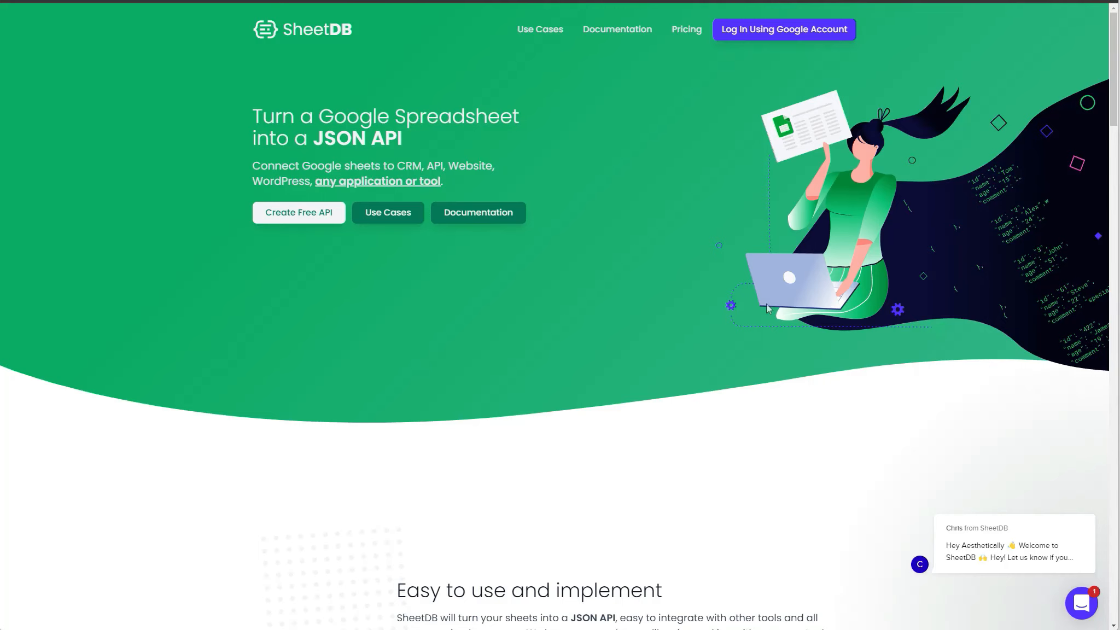
# Look through the SheetDB homepage for what the spreadsheet-to-JSON-API service offers.
pyautogui.scroll(-15, 740, 309)
pyautogui.scroll(10, 733, 301)
pyautogui.scroll(5, 723, 294)
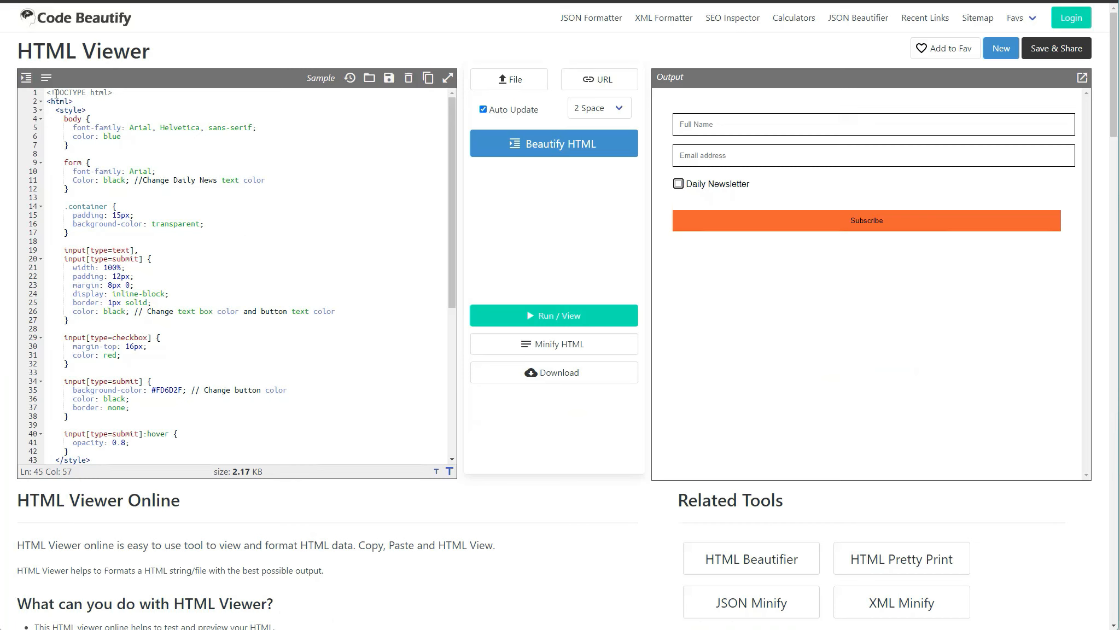
# Examine the sample form's CSS in Code Beautify's HTML Viewer, plus the form tag's id and SheetDB action URL.
pyautogui.moveTo(47, 93); pyautogui.dragTo(129, 442)
pyautogui.scroll(-3, 176, 431)
pyautogui.scroll(-3, 176, 431)
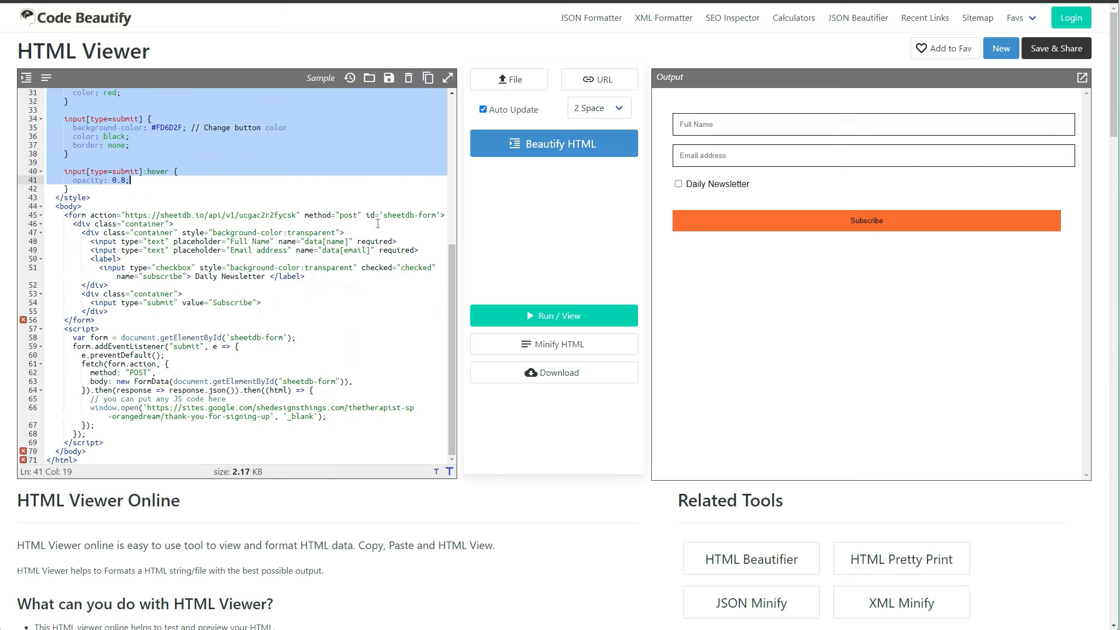
pyautogui.moveTo(383, 215); pyautogui.dragTo(436, 215)
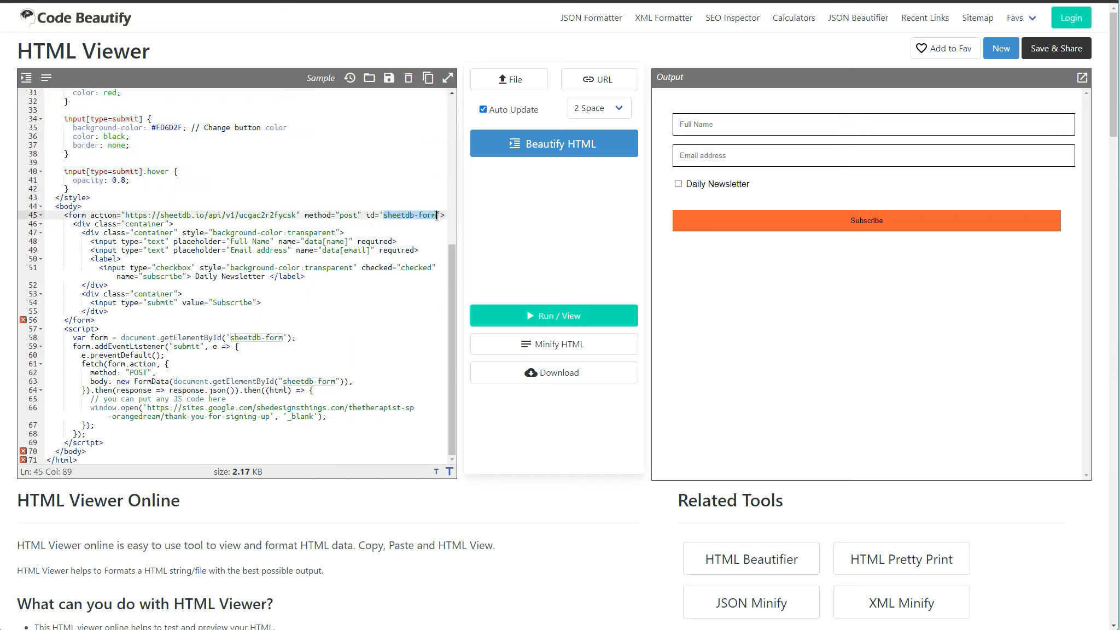
pyautogui.doubleClick(130, 216)
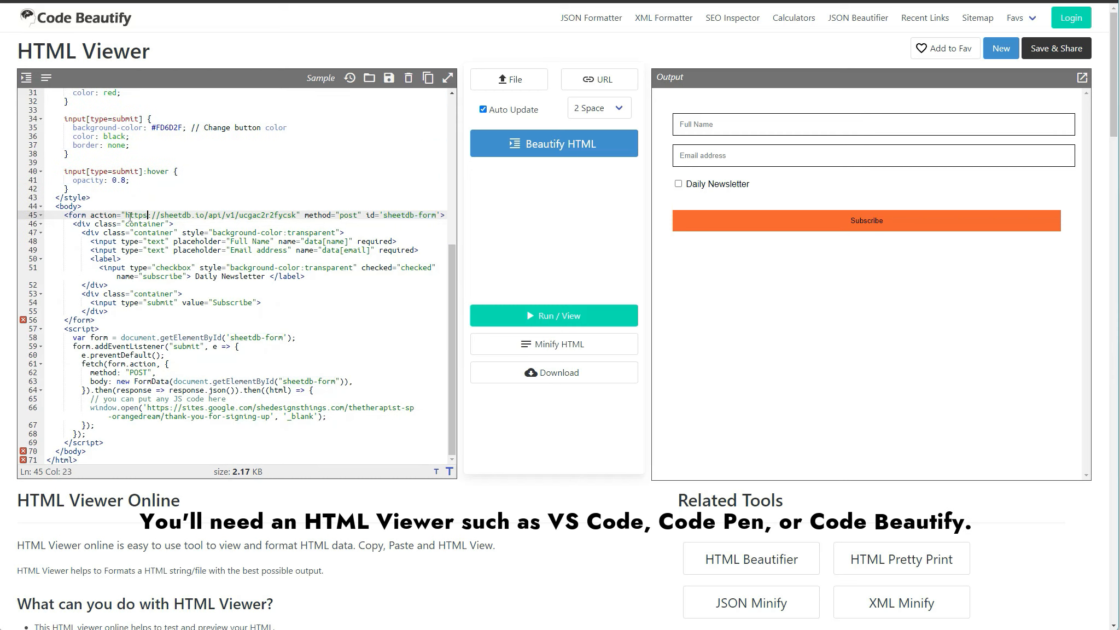
pyautogui.moveTo(125, 215); pyautogui.dragTo(297, 216)
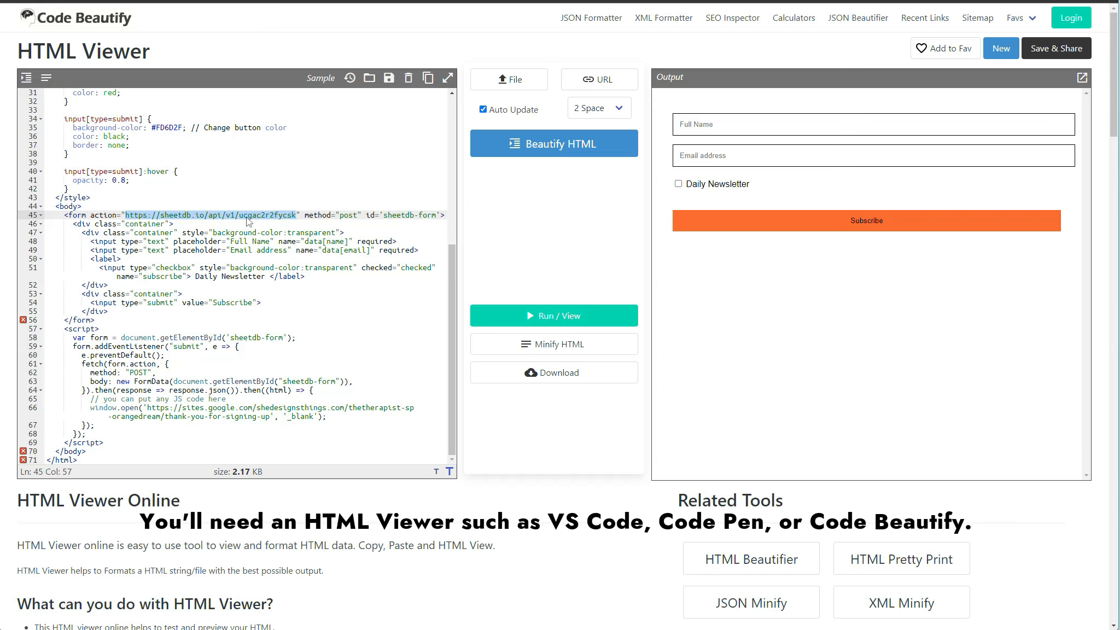
# Examine the thank-you page URL in the script's window.open call and the data[name] attribute of the Full Name input.
pyautogui.scroll(-3, 268, 379)
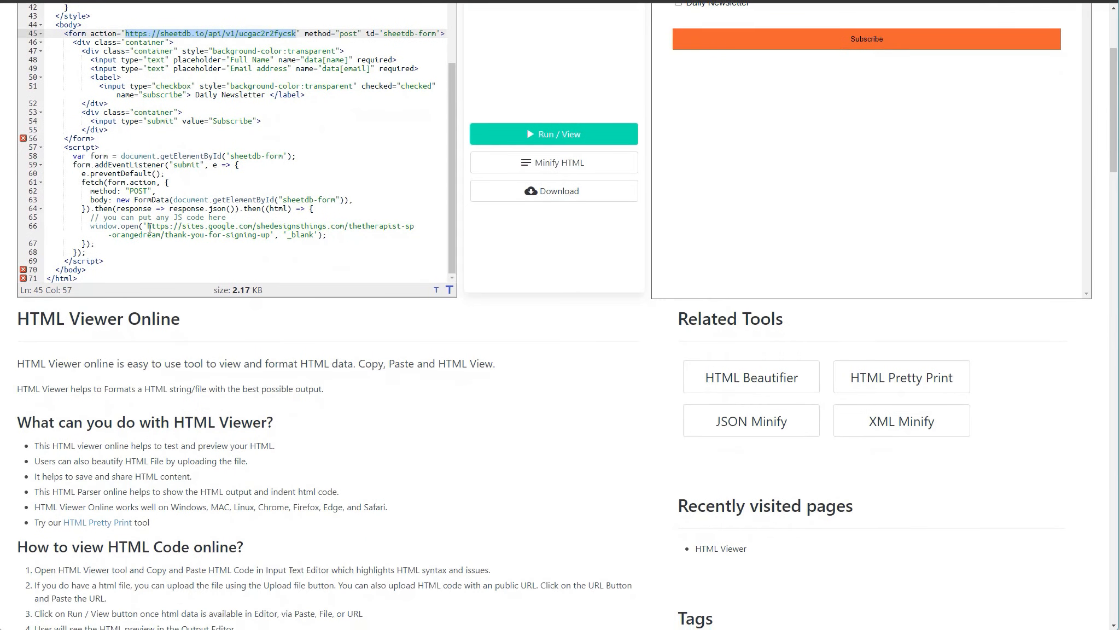
pyautogui.moveTo(150, 228); pyautogui.dragTo(270, 235)
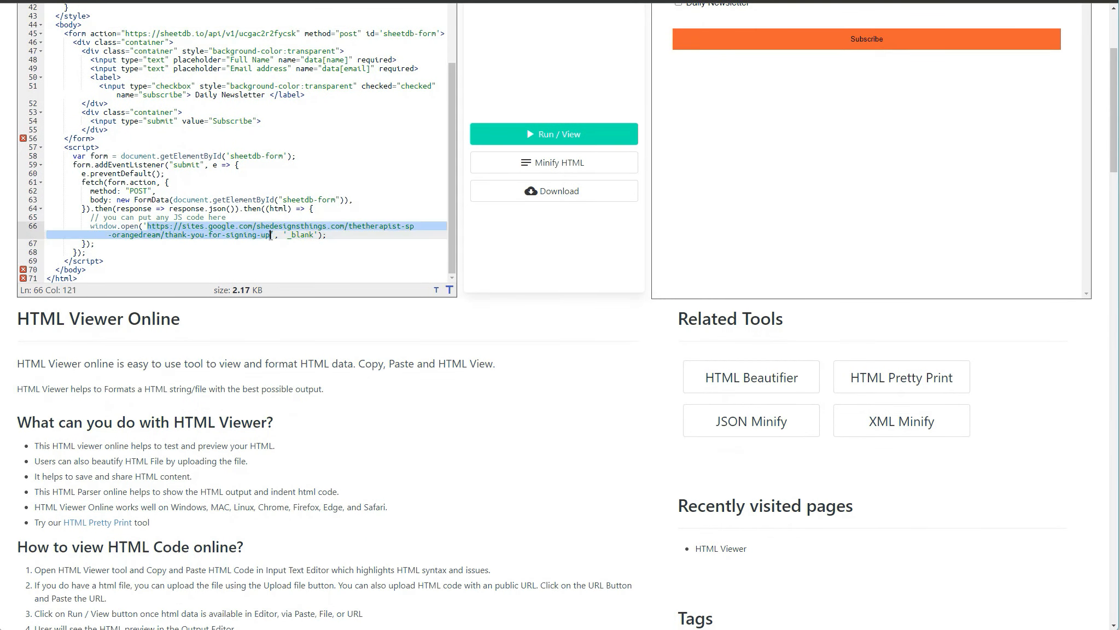
pyautogui.scroll(4, 270, 236)
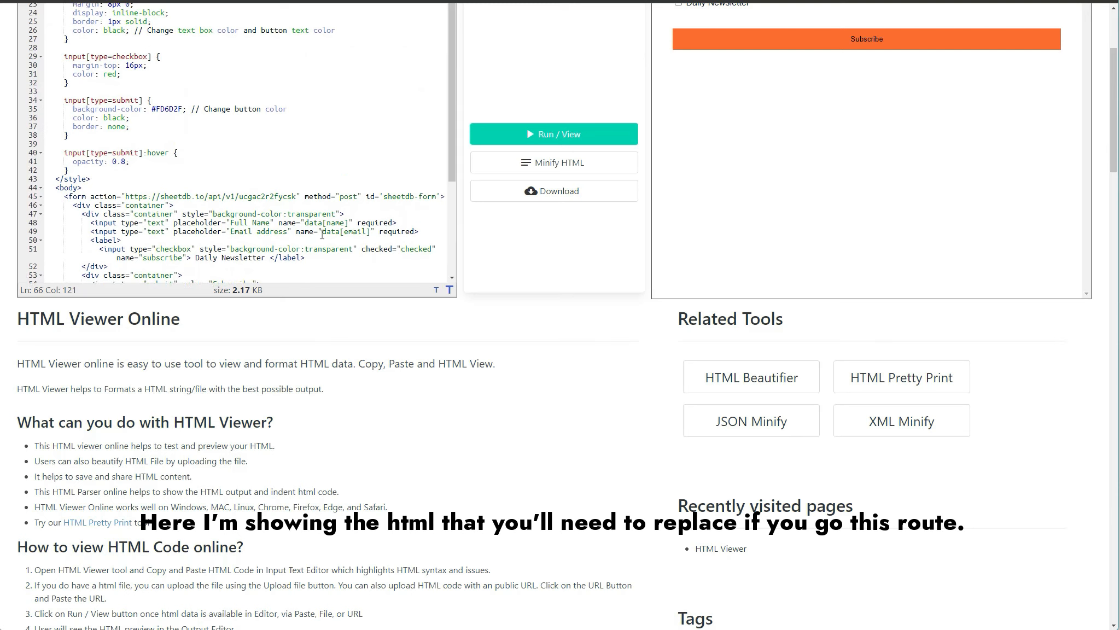
pyautogui.moveTo(323, 233)
pyautogui.mouseDown()
pyautogui.moveTo(359, 234)
pyautogui.moveTo(323, 223)
pyautogui.moveTo(340, 223)
pyautogui.mouseUp()
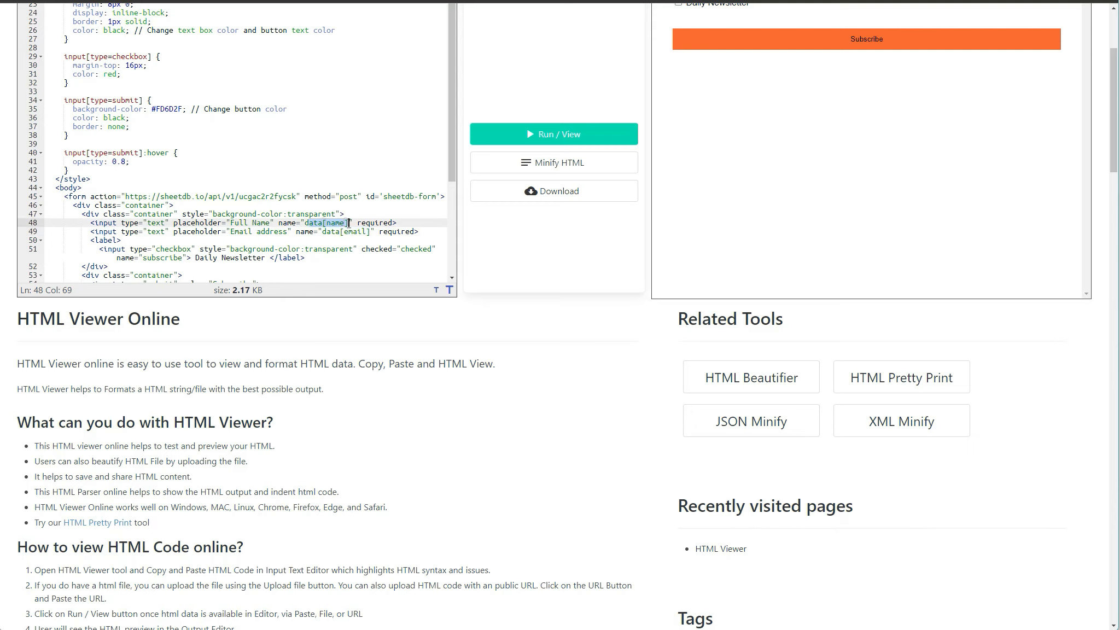
pyautogui.scroll(7, 340, 223)
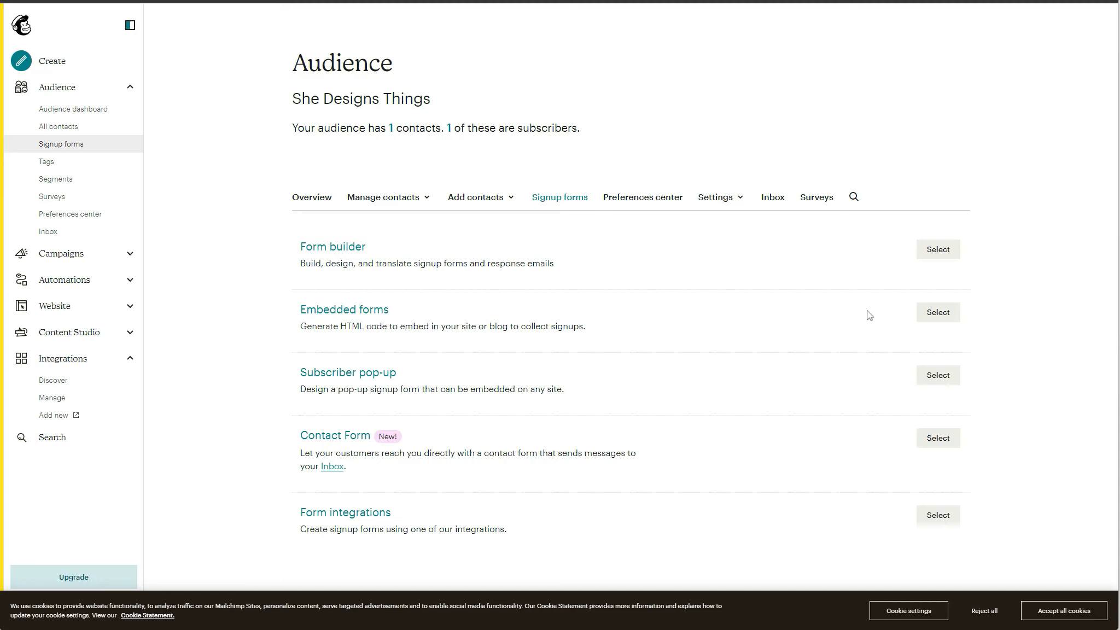
# Switch to Mailchimp, start an embedded signup form and clear its width, keeping the CSS styles enabled.
pyautogui.click(938, 312)
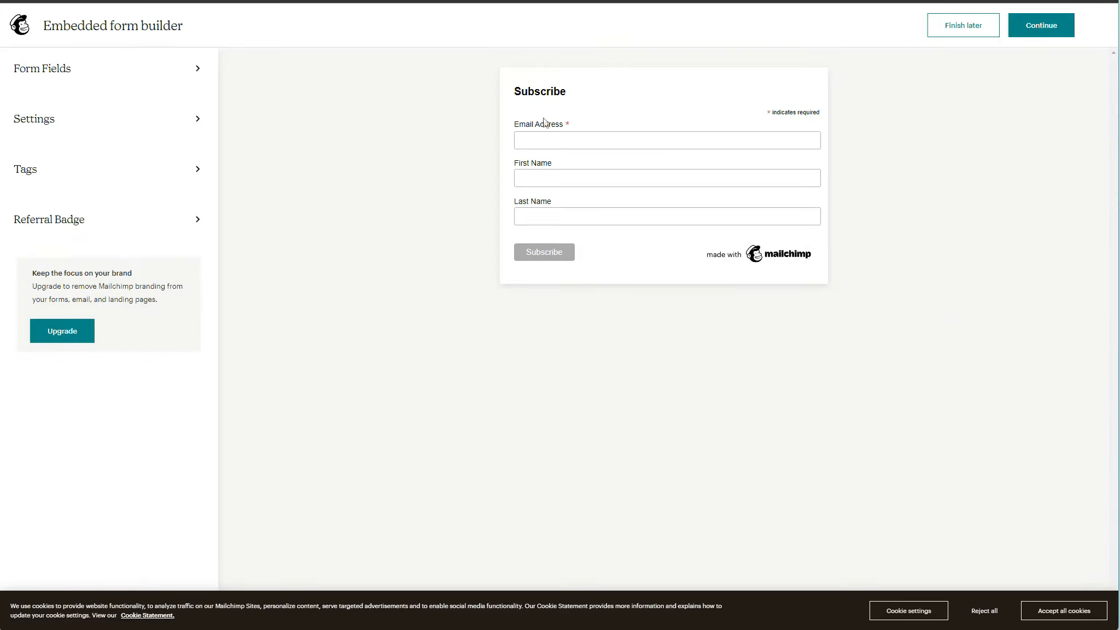
pyautogui.click(48, 88)
pyautogui.moveTo(48, 179); pyautogui.dragTo(7, 184)
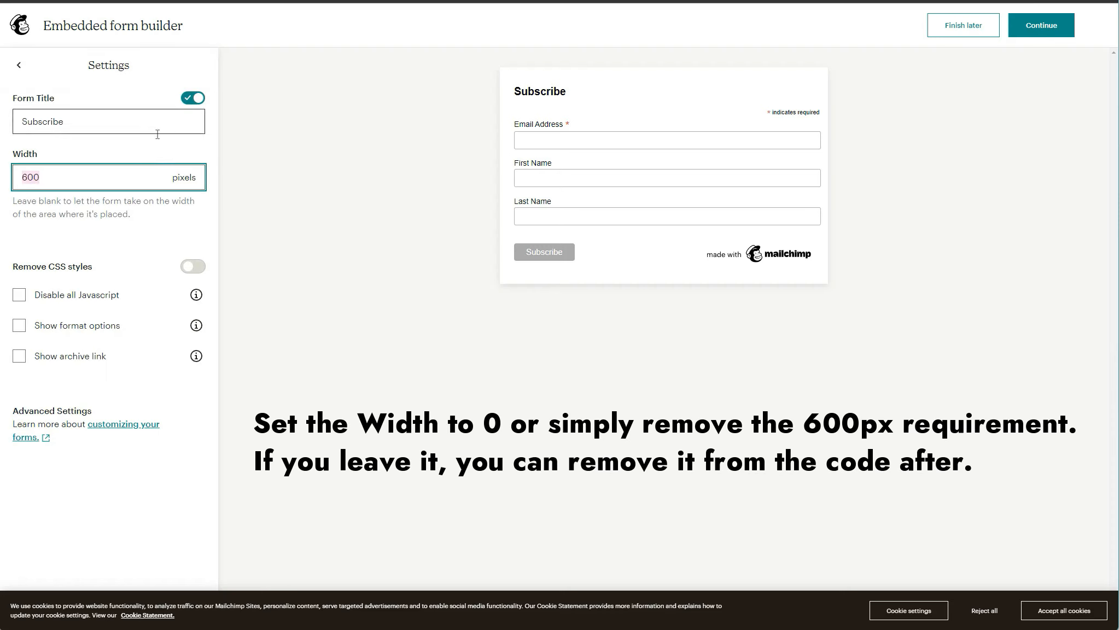
pyautogui.press('BackSpace')
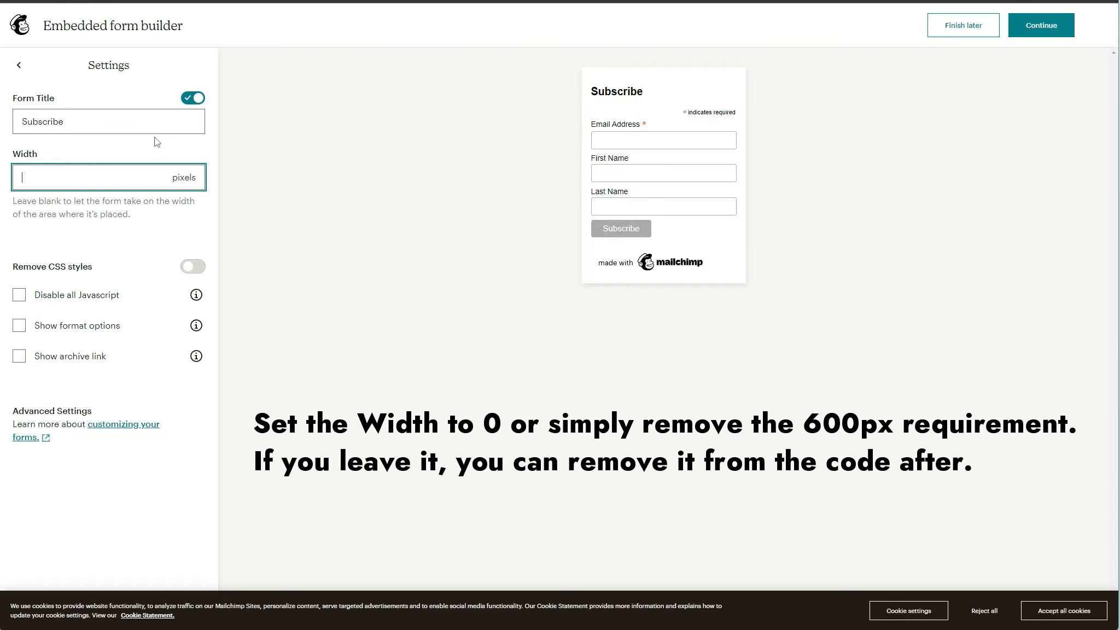
pyautogui.click(89, 241)
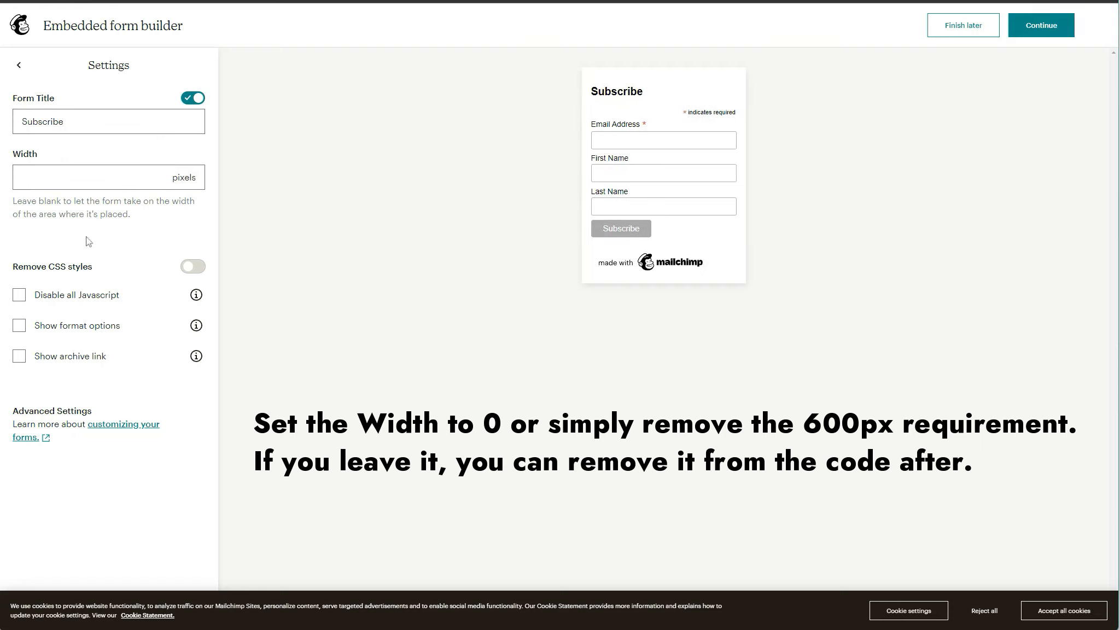
pyautogui.click(187, 268)
pyautogui.click(187, 269)
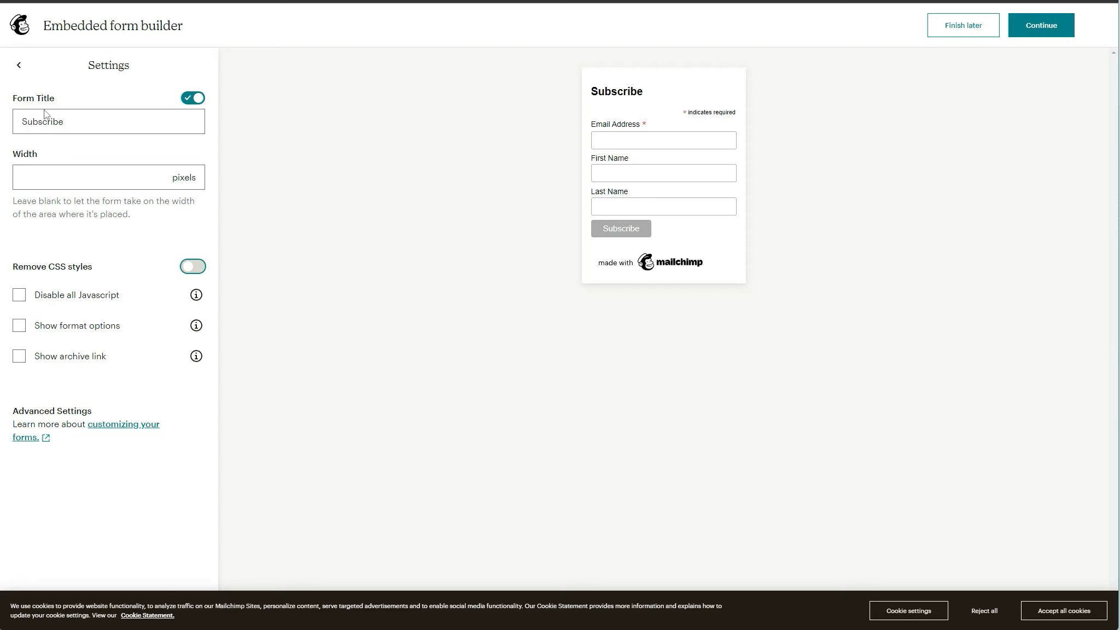
# Remove the Last Name field from the embedded signup form.
pyautogui.click(20, 66)
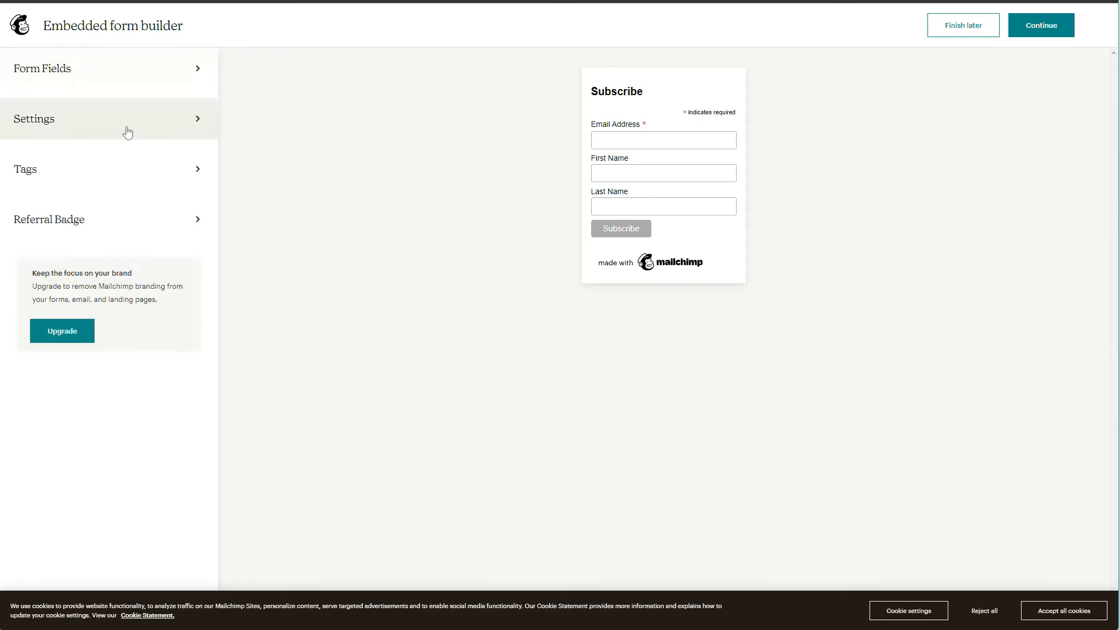
pyautogui.click(135, 78)
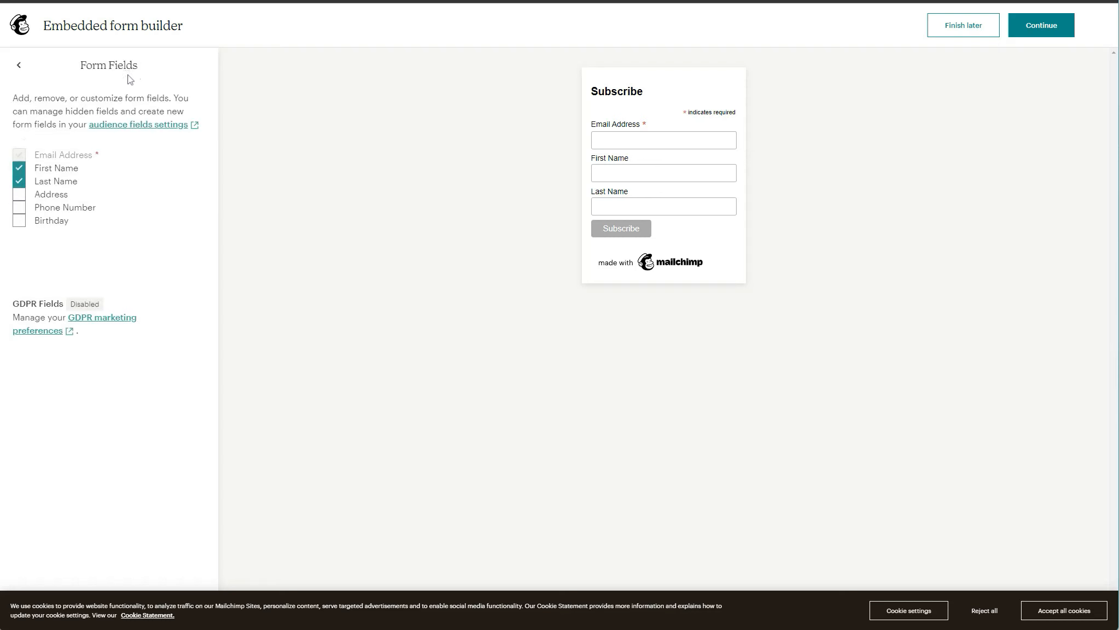
pyautogui.click(19, 182)
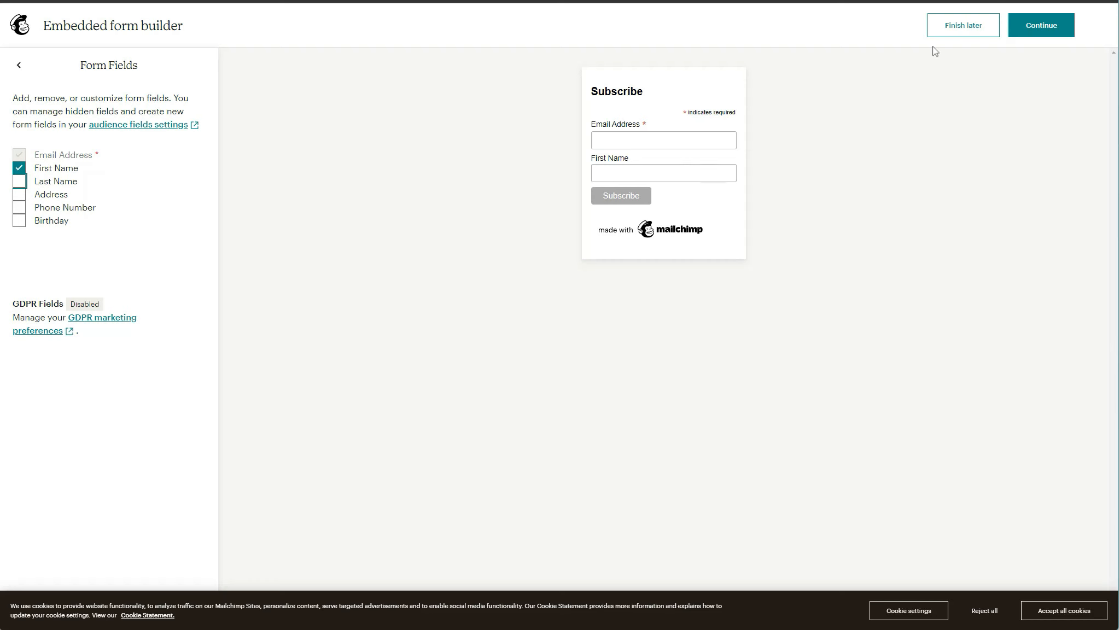
# Generate and copy the embedded form code, and paste it into Code Beautify's empty HTML Viewer editor.
pyautogui.click(1031, 34)
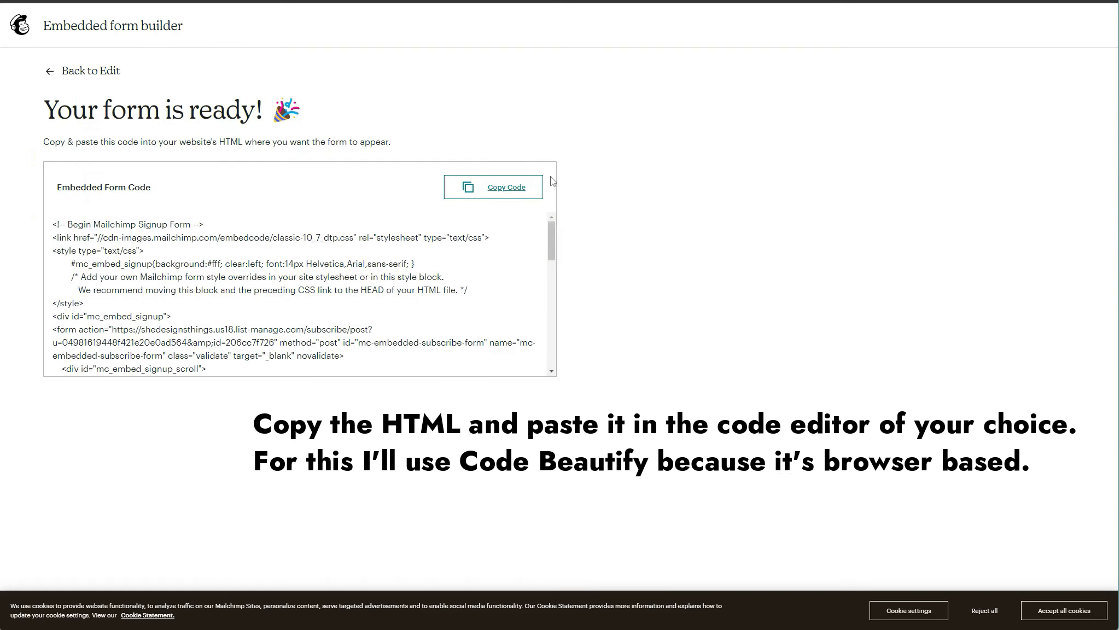
pyautogui.click(479, 195)
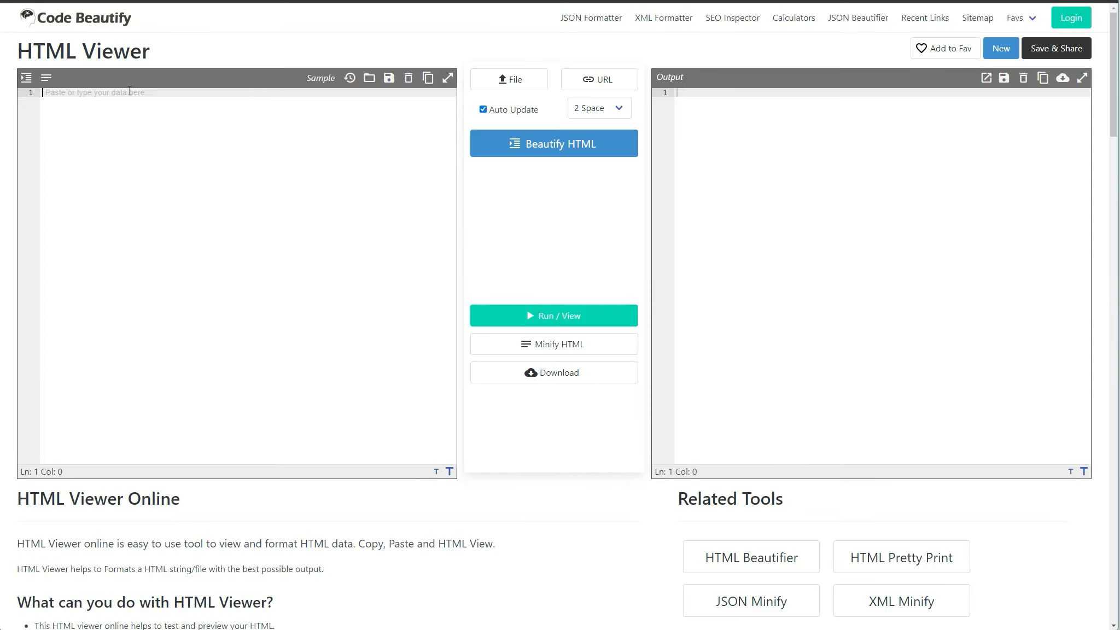
pyautogui.rightClick(130, 91)
pyautogui.click(156, 182)
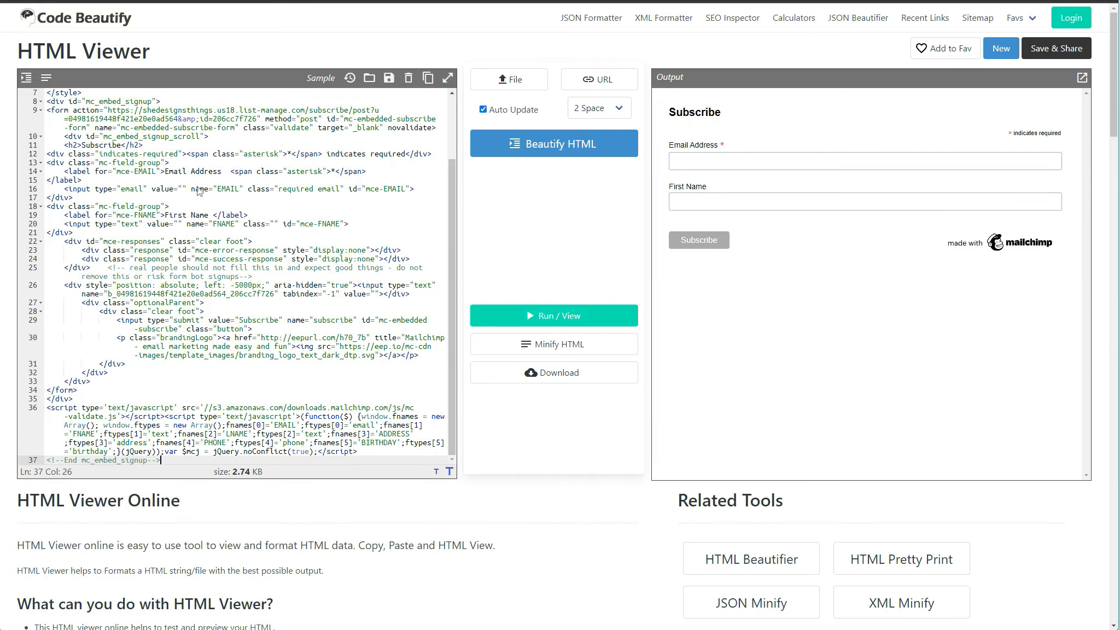
# Set the #mc_embed_signup background value to transparent in the form's style block.
pyautogui.scroll(3, 192, 189)
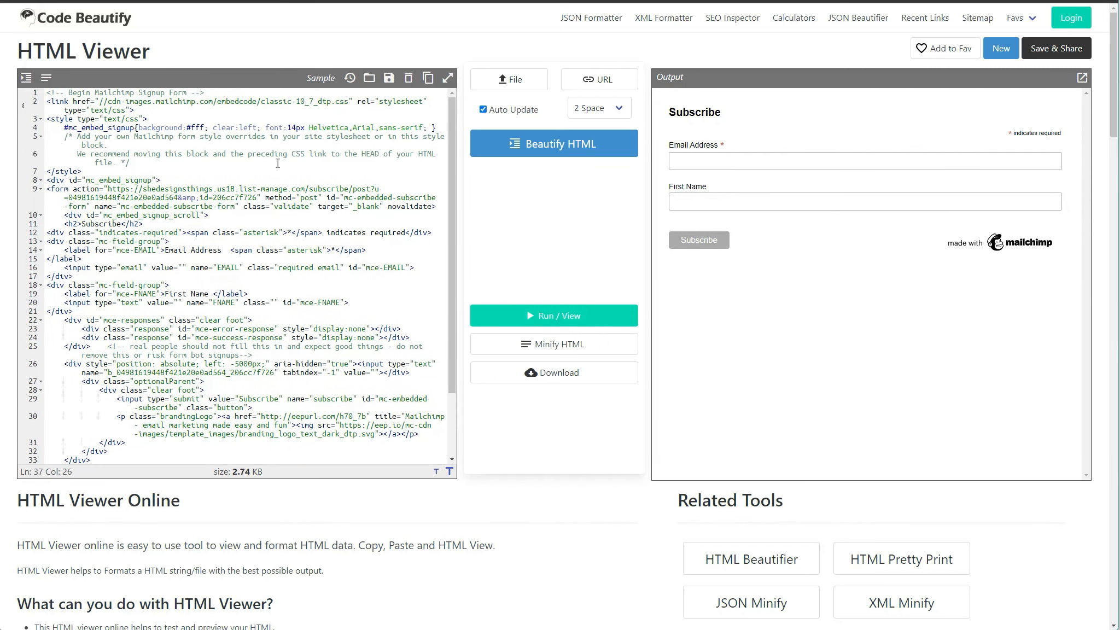
pyautogui.moveTo(77, 137); pyautogui.dragTo(288, 159)
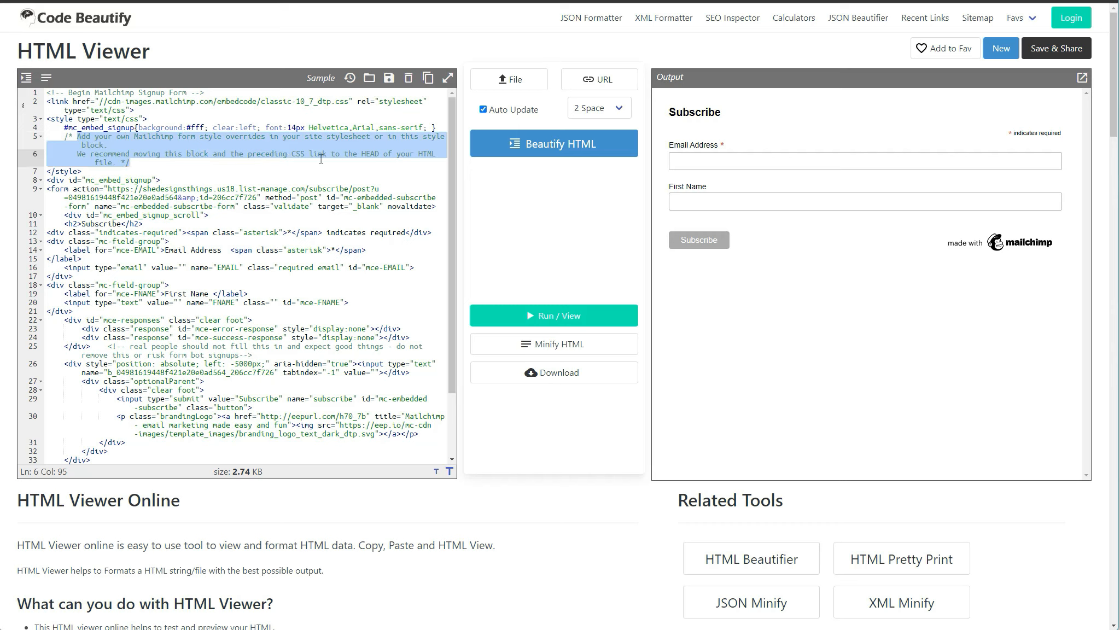
pyautogui.click(250, 155)
pyautogui.moveTo(204, 127); pyautogui.dragTo(191, 127)
pyautogui.write('tra')
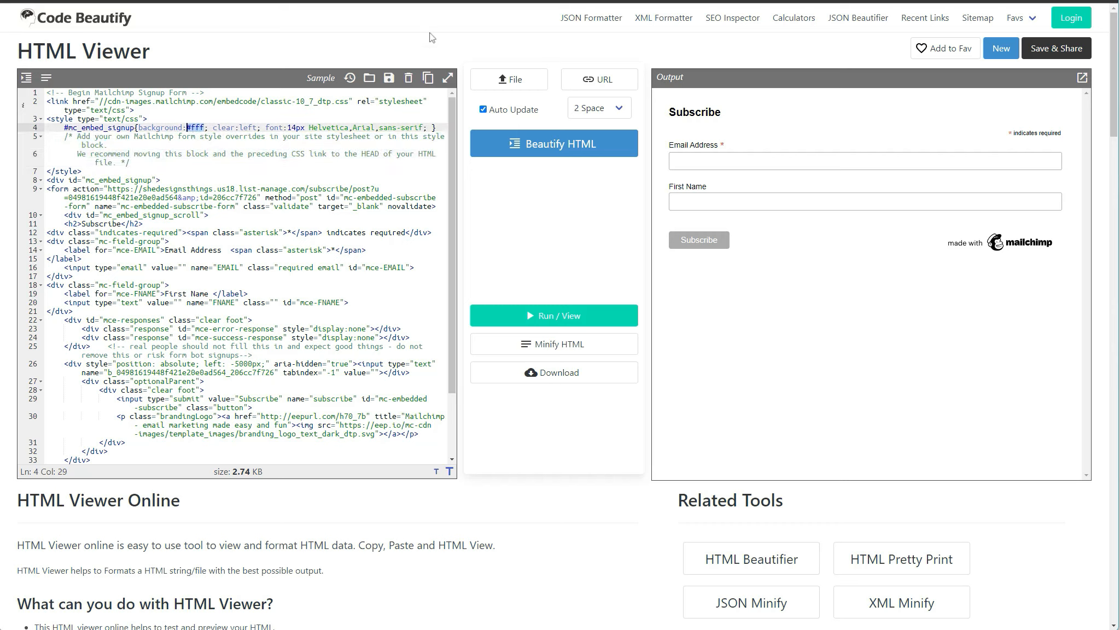
pyautogui.write('ns')
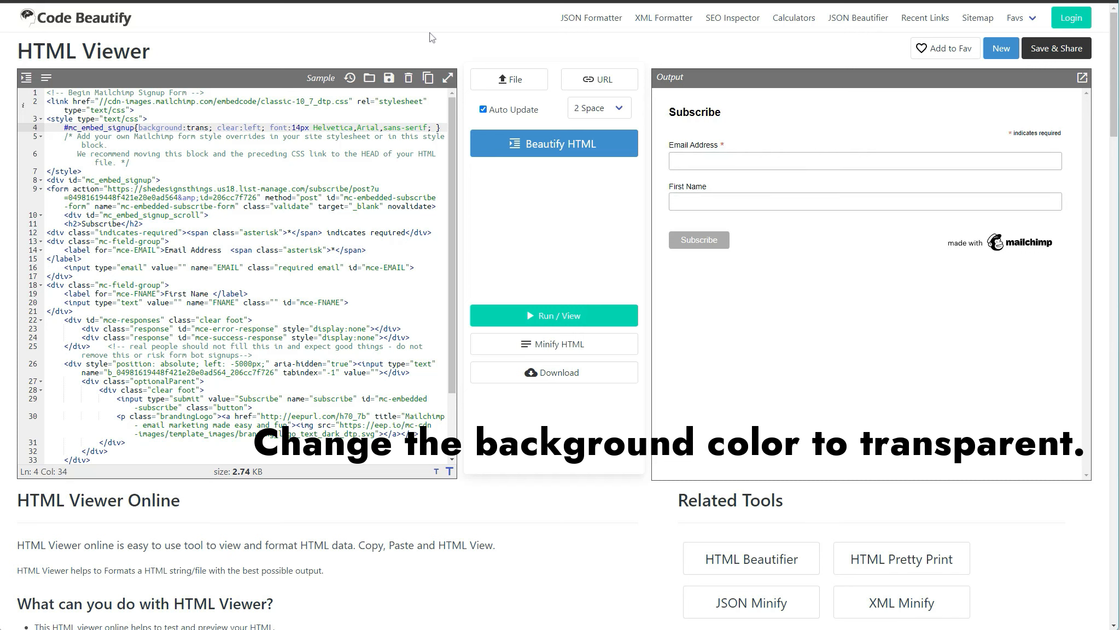
pyautogui.write('parent')
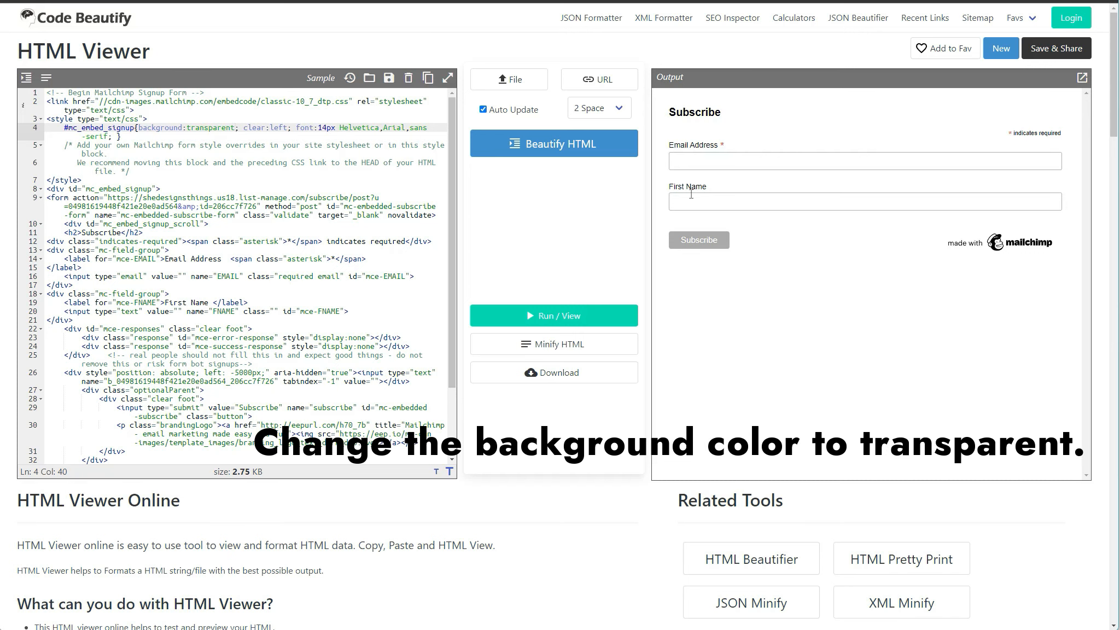
# Delete the brandingLogo paragraph from the form code to remove the Mailchimp logo.
pyautogui.scroll(-5, 299, 355)
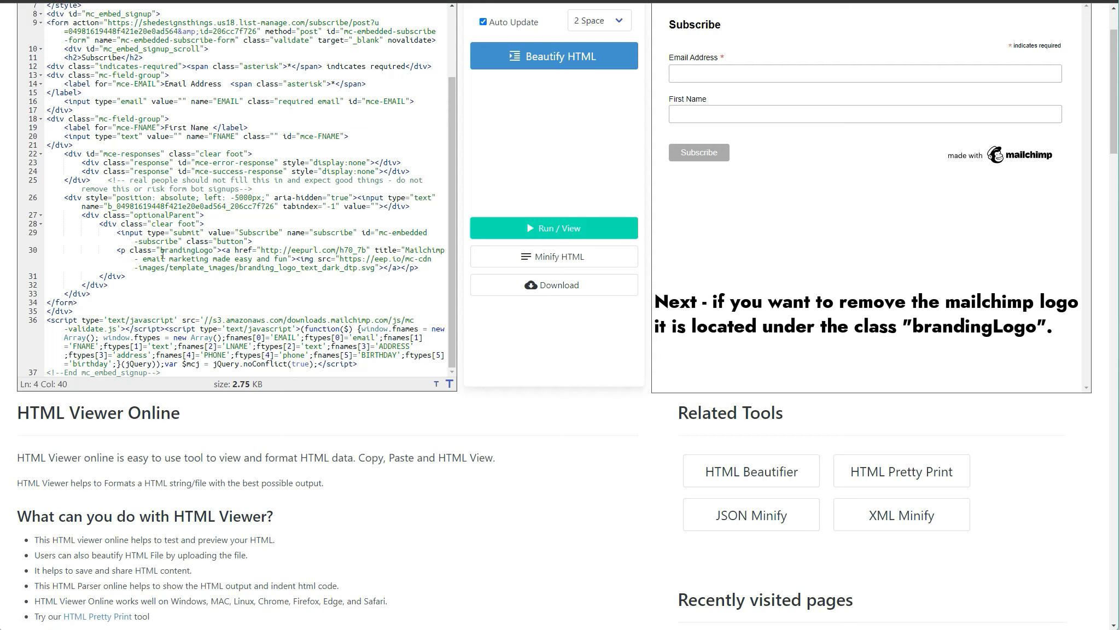
pyautogui.moveTo(119, 250); pyautogui.dragTo(428, 265)
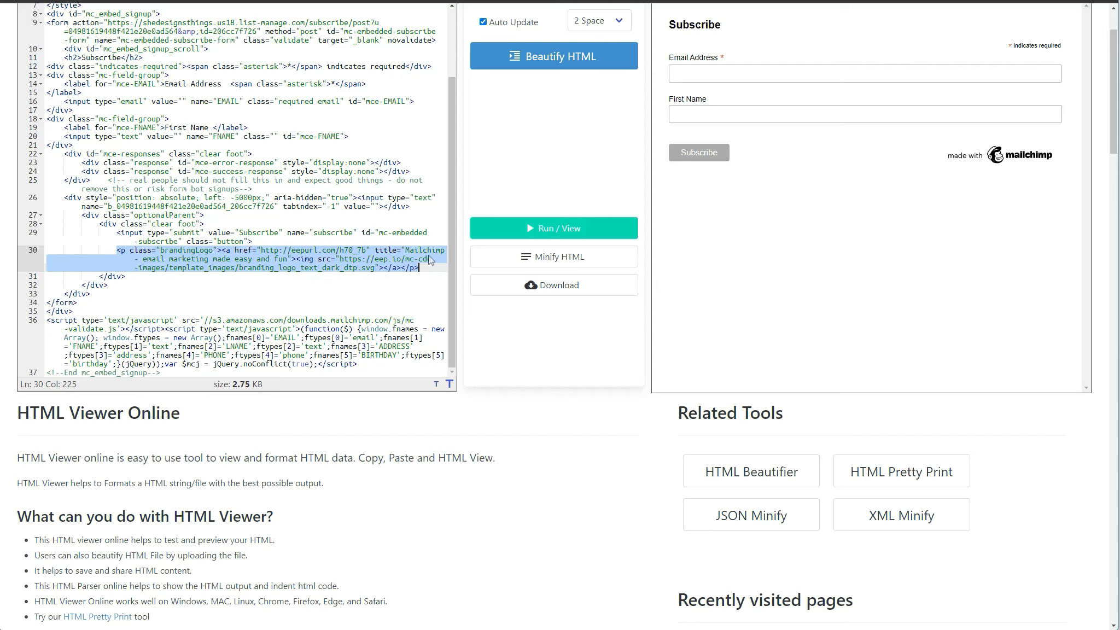
pyautogui.press('BackSpace')
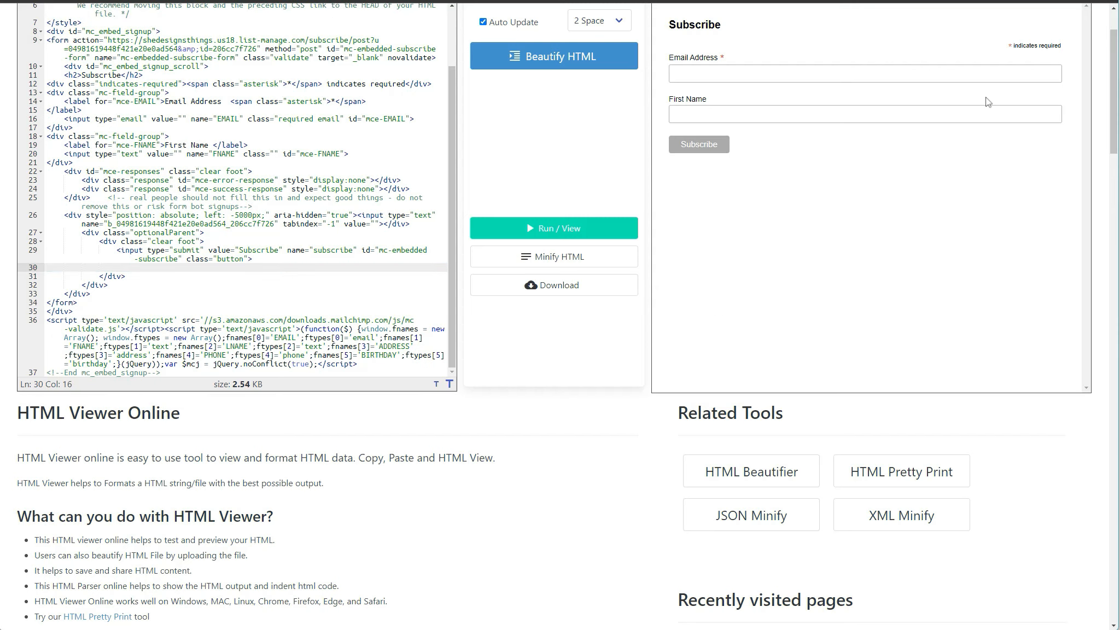
# Change the form's h2 heading text to "Sign Up" in the HTML code.
pyautogui.scroll(2, 988, 104)
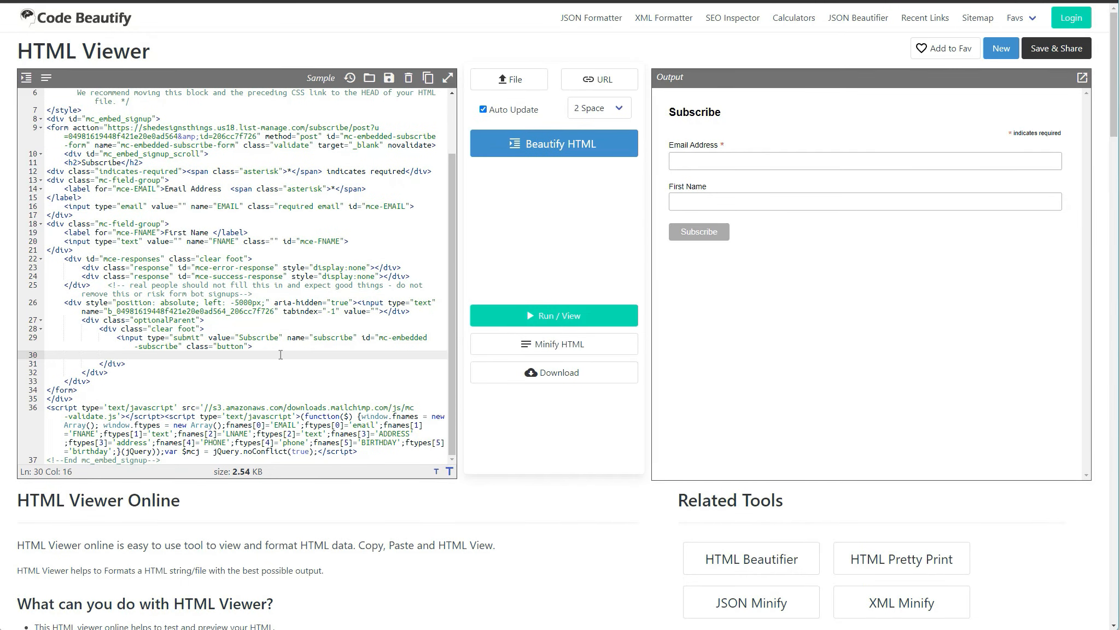
pyautogui.moveTo(726, 116); pyautogui.dragTo(669, 117)
pyautogui.click(82, 163)
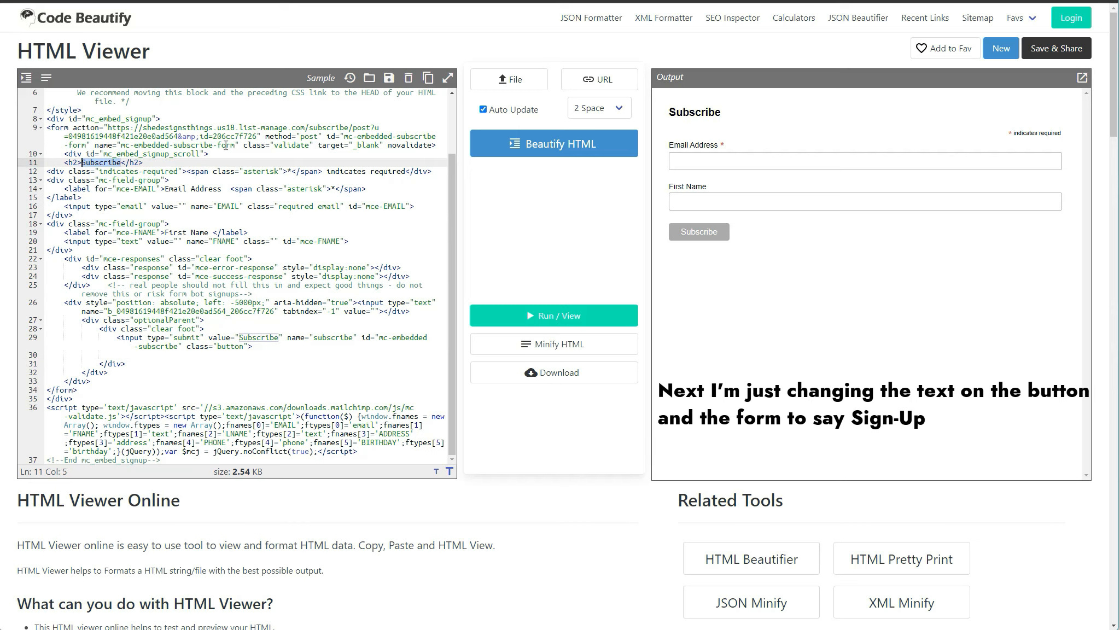
pyautogui.write('Sign')
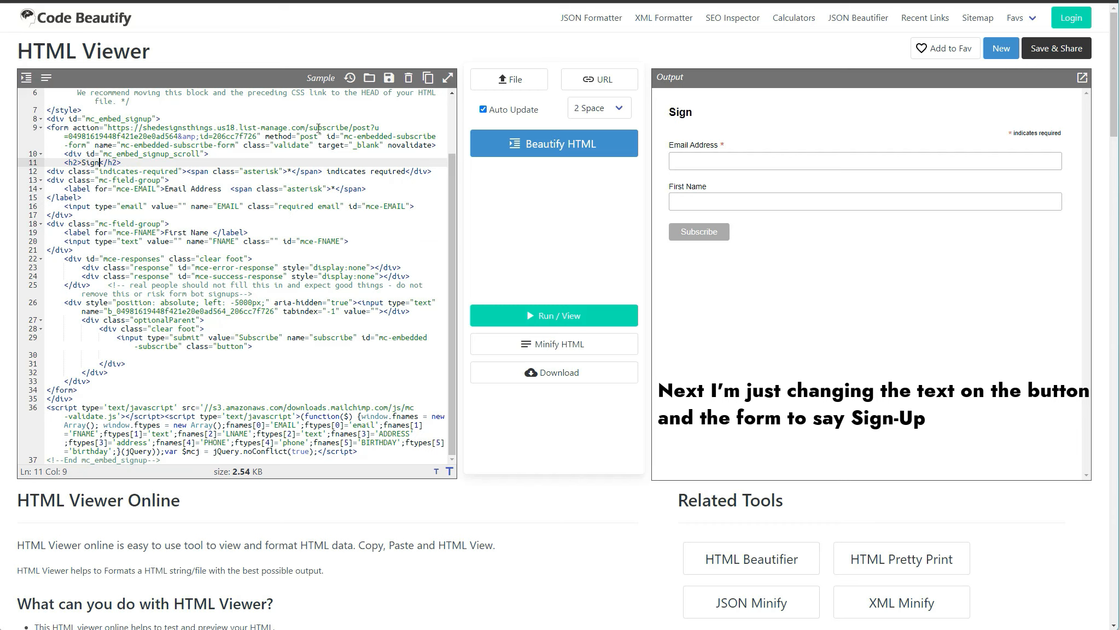
pyautogui.write(' Up')
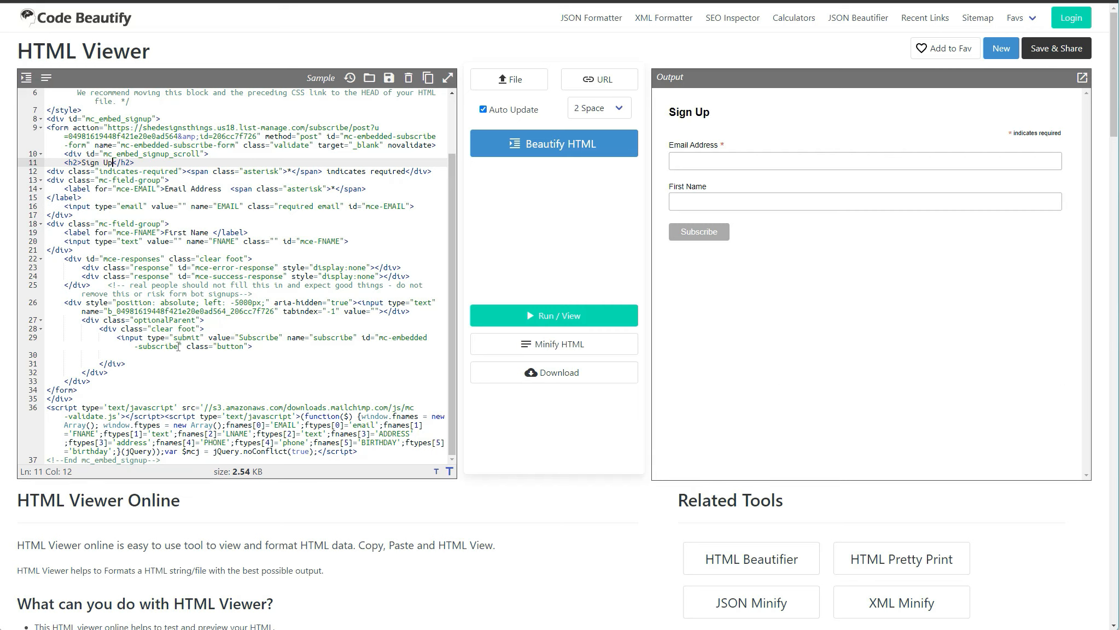
# Set the submit input's value to "Sign Up" and copy the edited form code.
pyautogui.moveTo(278, 338); pyautogui.dragTo(241, 340)
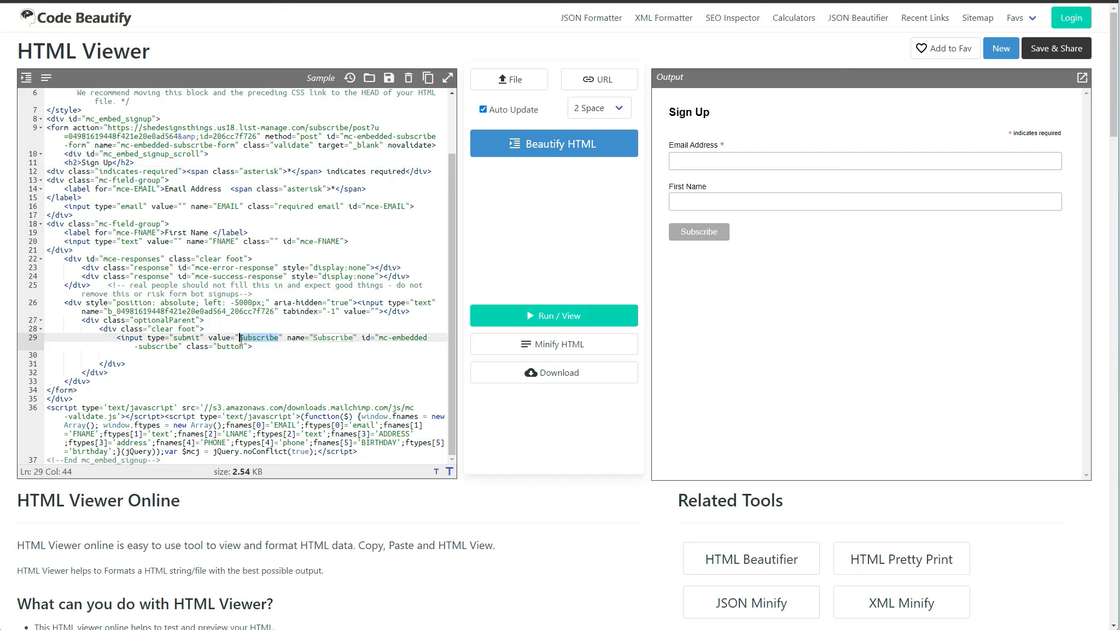
pyautogui.write('Sign')
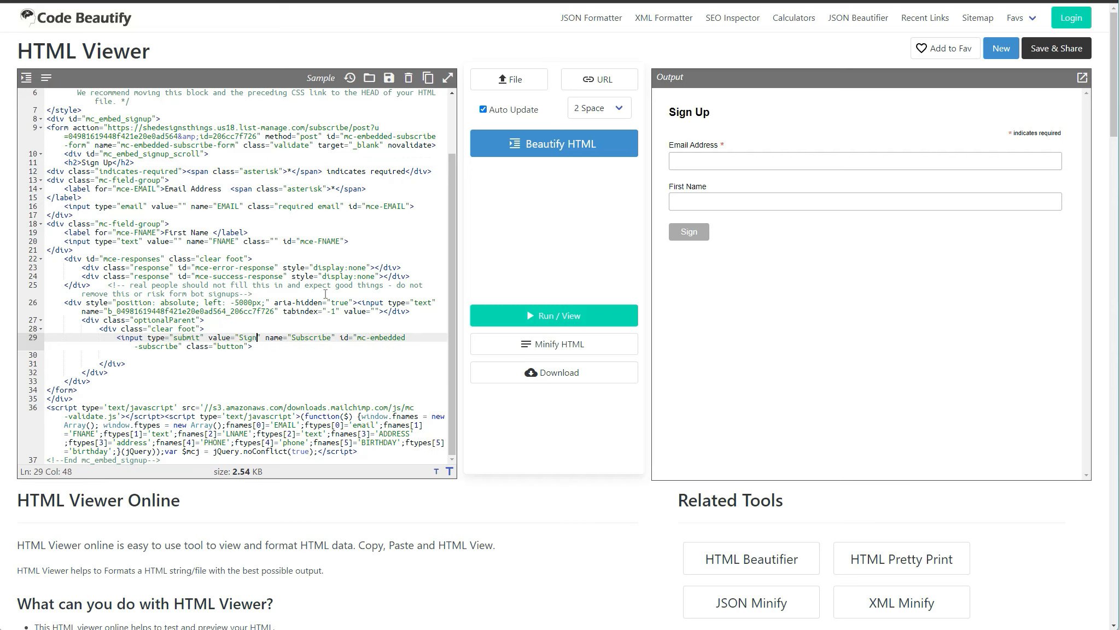
pyautogui.write(' Up')
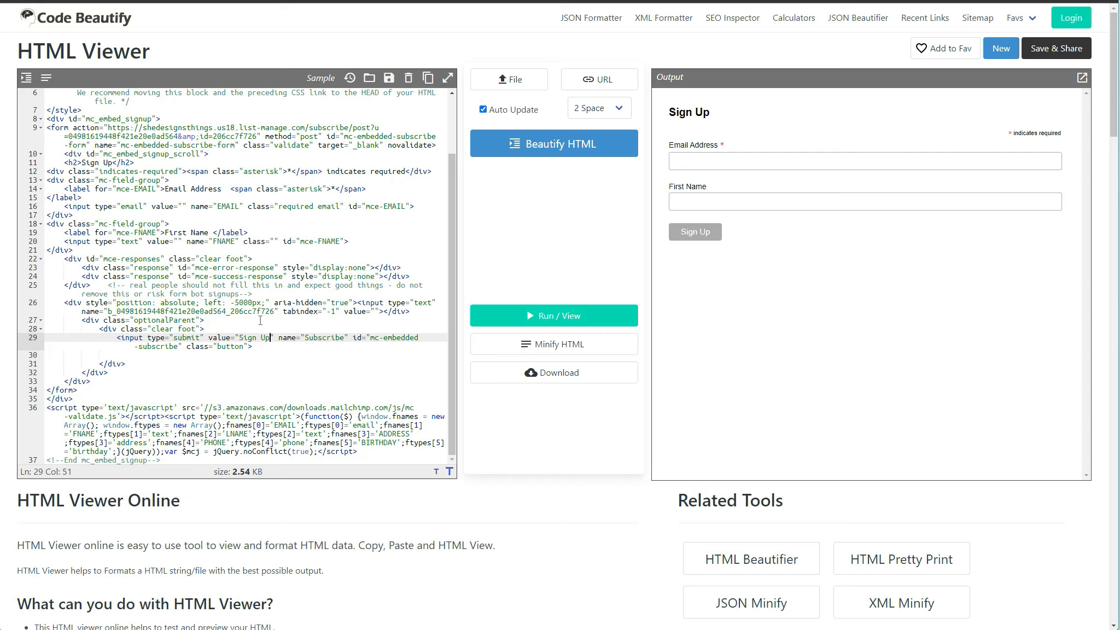
pyautogui.click(422, 80)
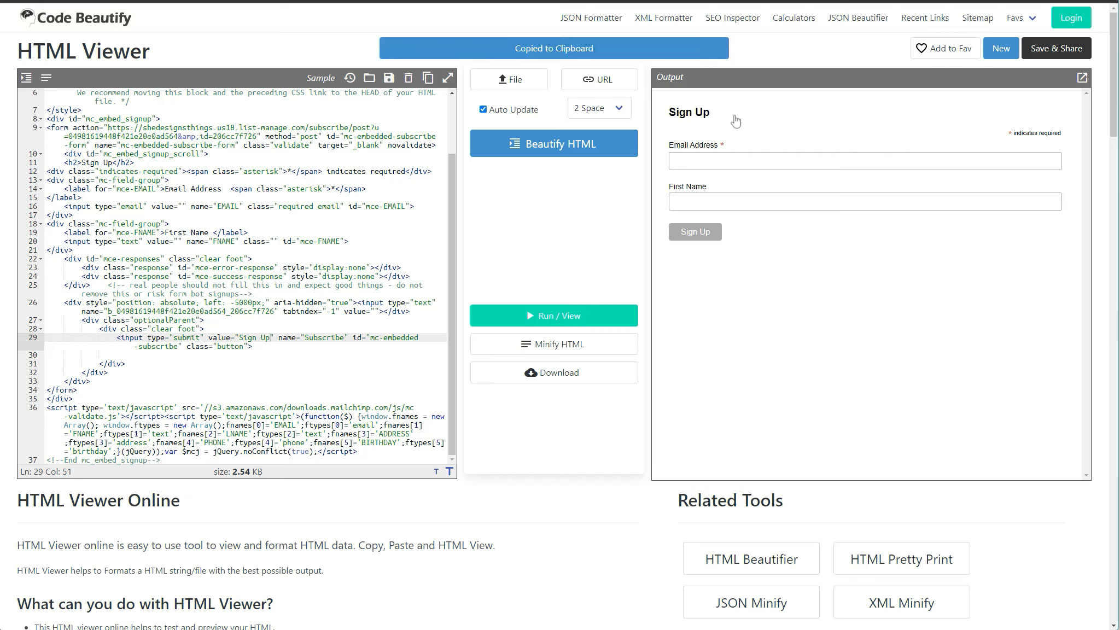
# Test the signup form in the output preview by submitting a suggested email address and first name.
pyautogui.click(711, 162)
pyautogui.click(788, 185)
pyautogui.click(700, 203)
pyautogui.click(745, 226)
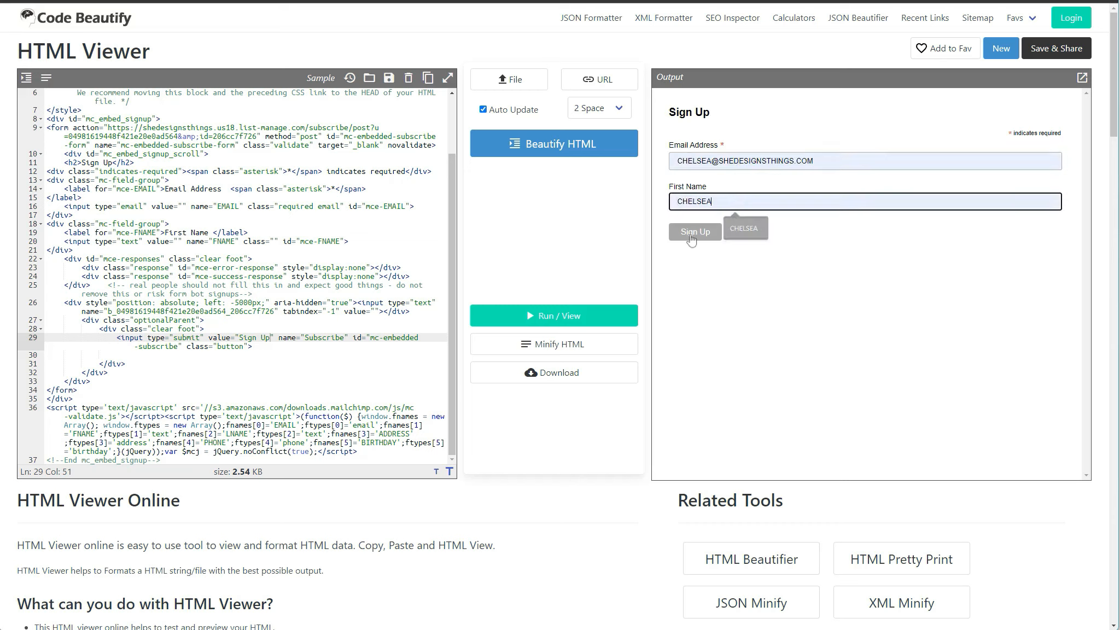
pyautogui.click(706, 235)
pyautogui.moveTo(691, 243); pyautogui.dragTo(794, 240)
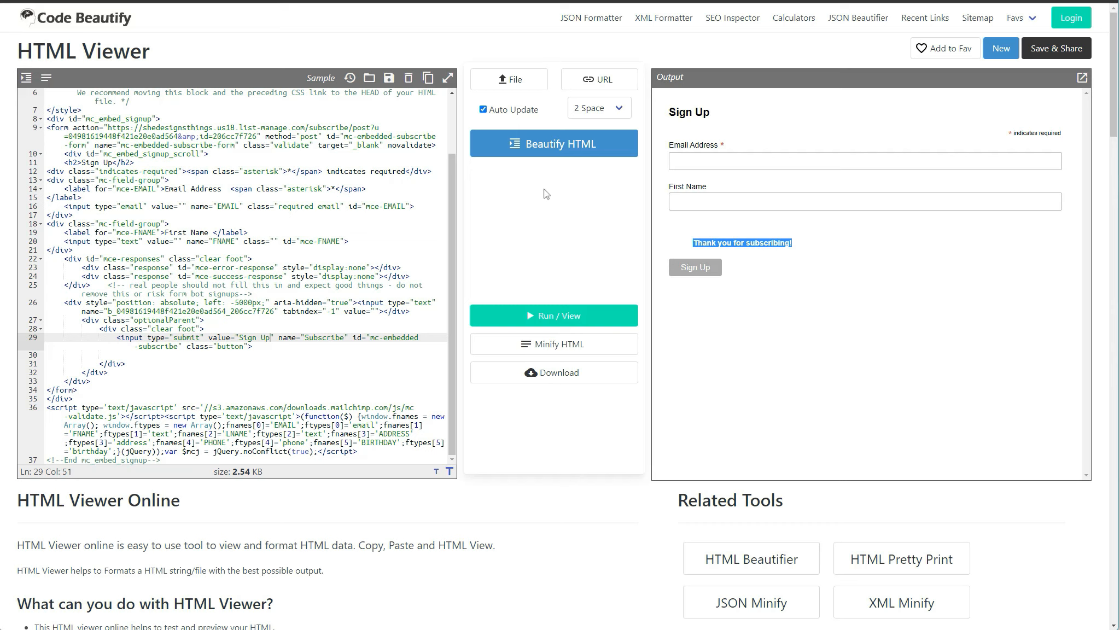
# Copy the edited form code again, then switch to Google Sites and exit the site preview.
pyautogui.click(430, 79)
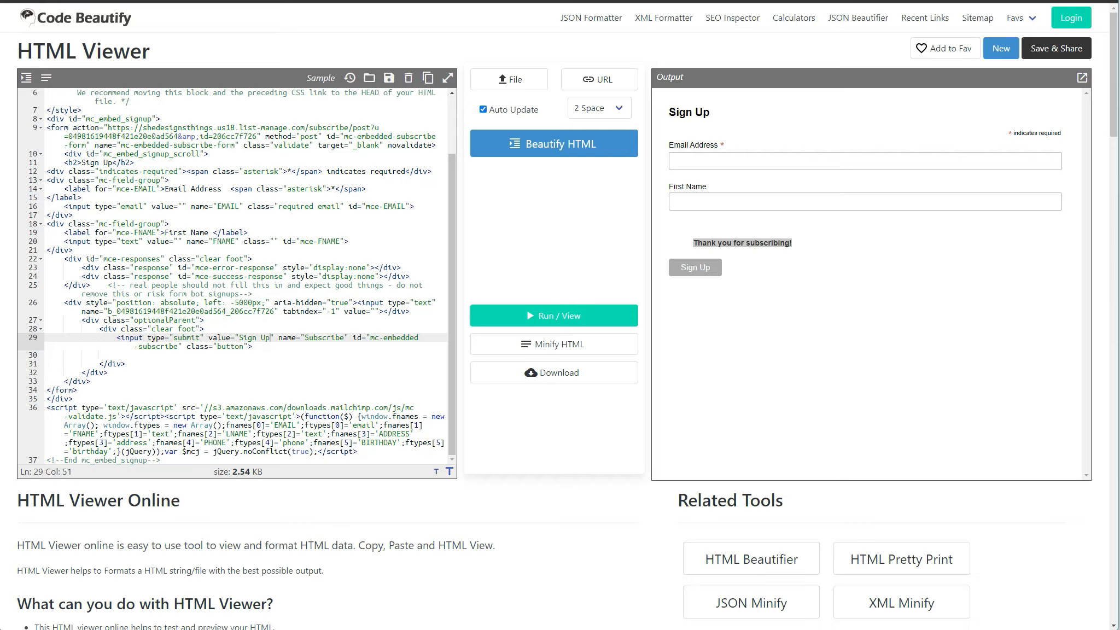
pyautogui.hotkey('ctrl', 'Tab')
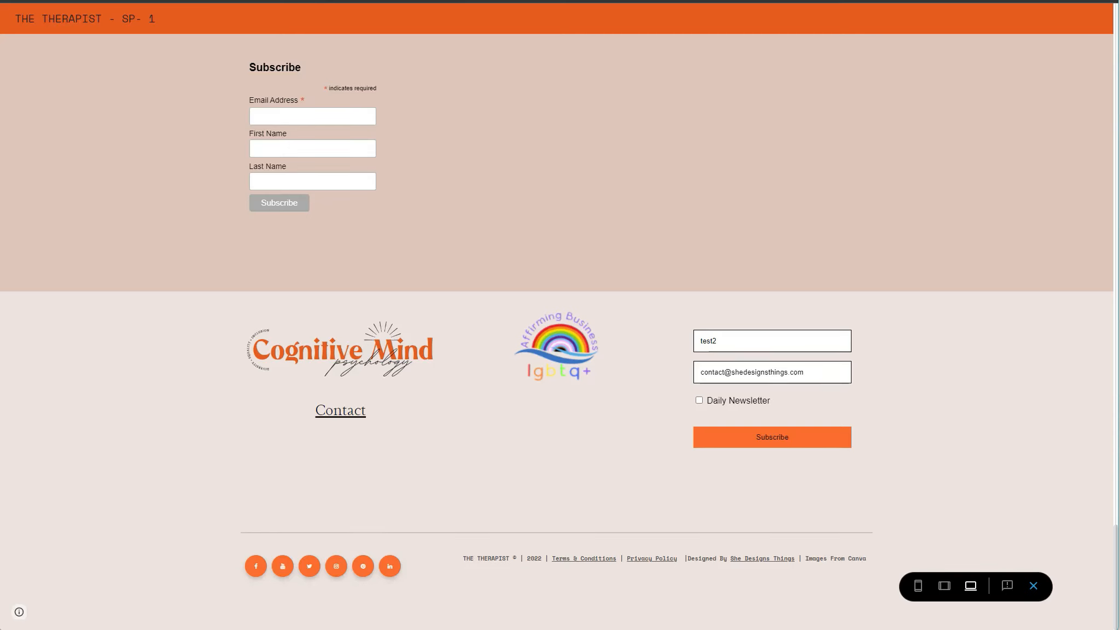
pyautogui.click(1033, 586)
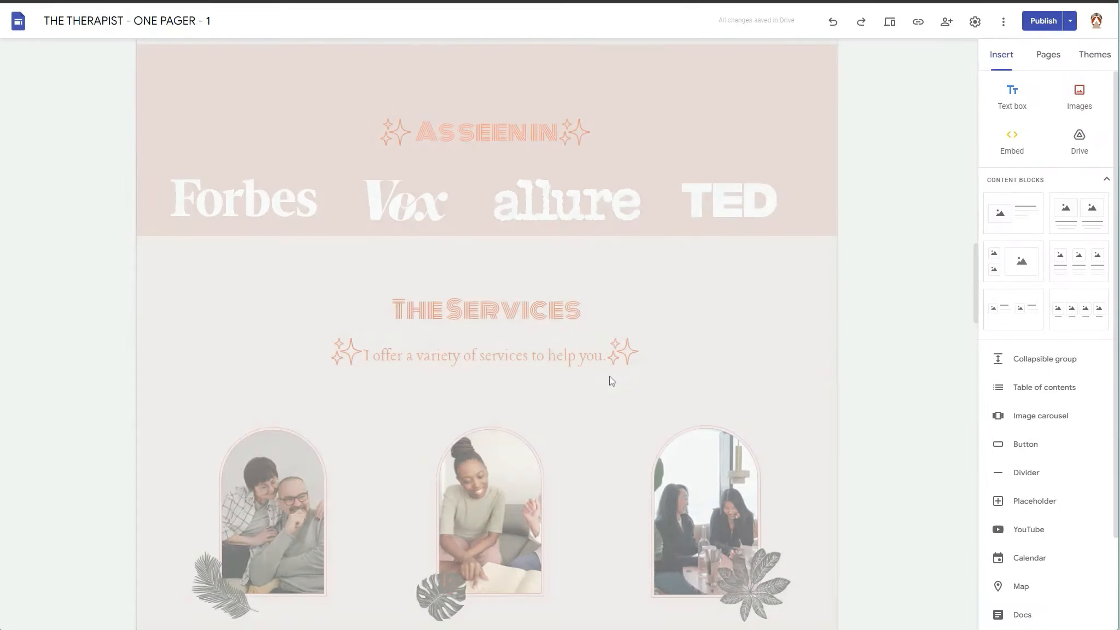
# Embed the copied form code beside the old Subscribe form in the section below the Contact button.
pyautogui.scroll(-20, 585, 379)
pyautogui.scroll(-5, 383, 405)
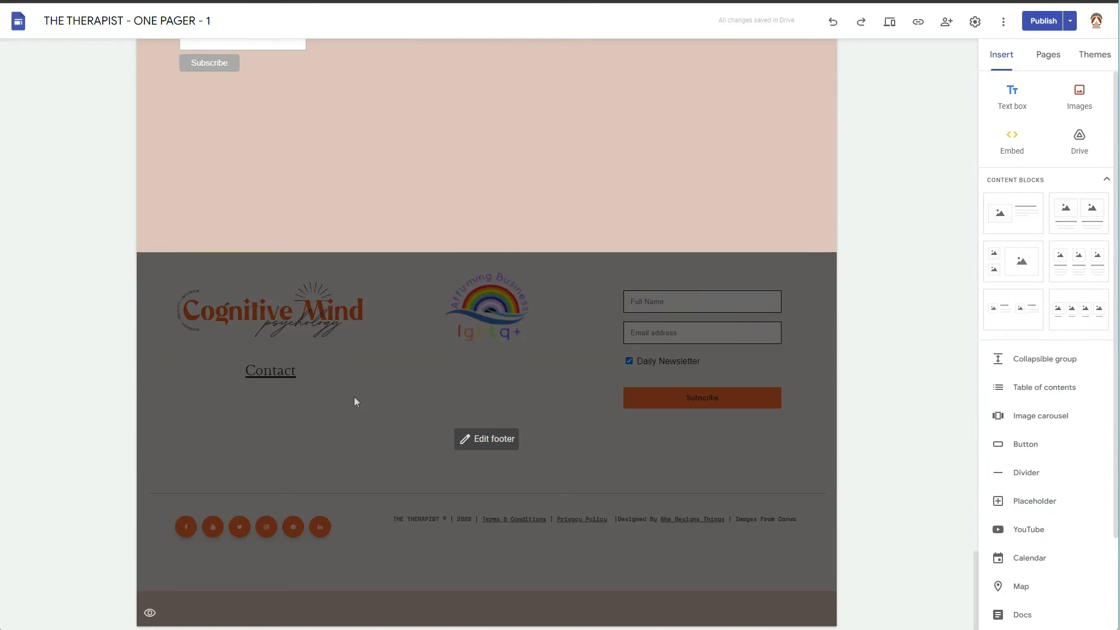
pyautogui.scroll(7, 353, 398)
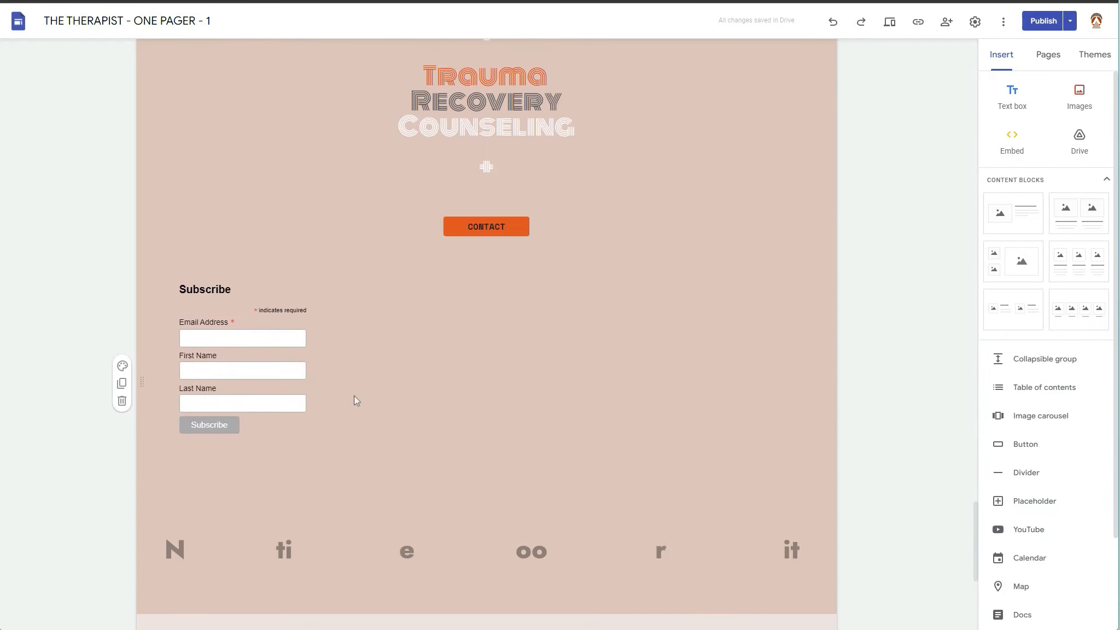
pyautogui.doubleClick(533, 378)
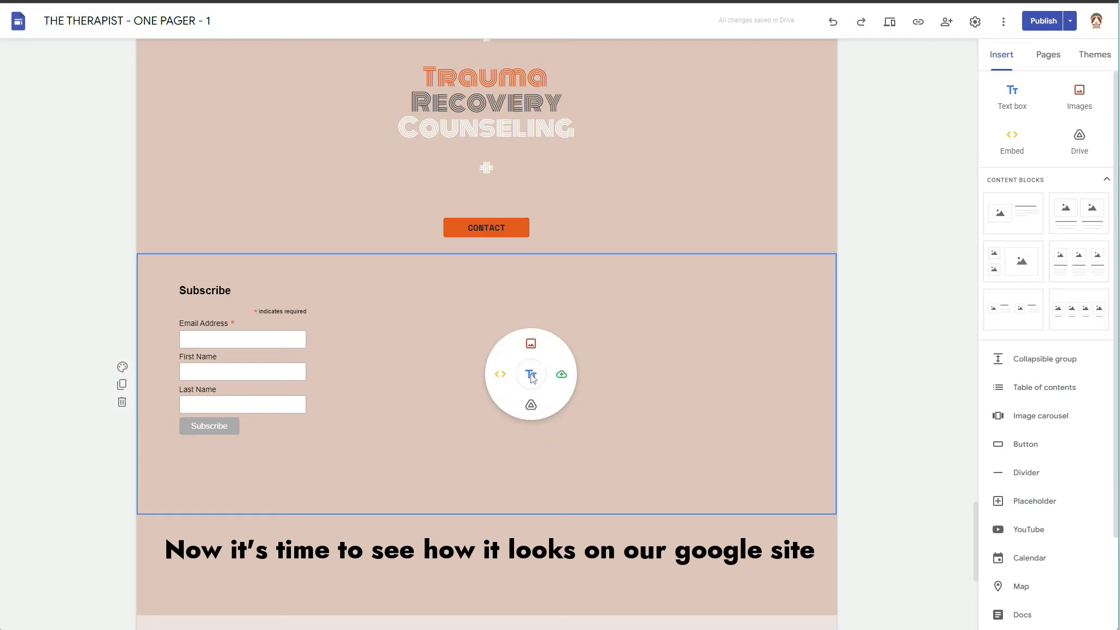
pyautogui.click(503, 376)
pyautogui.click(486, 294)
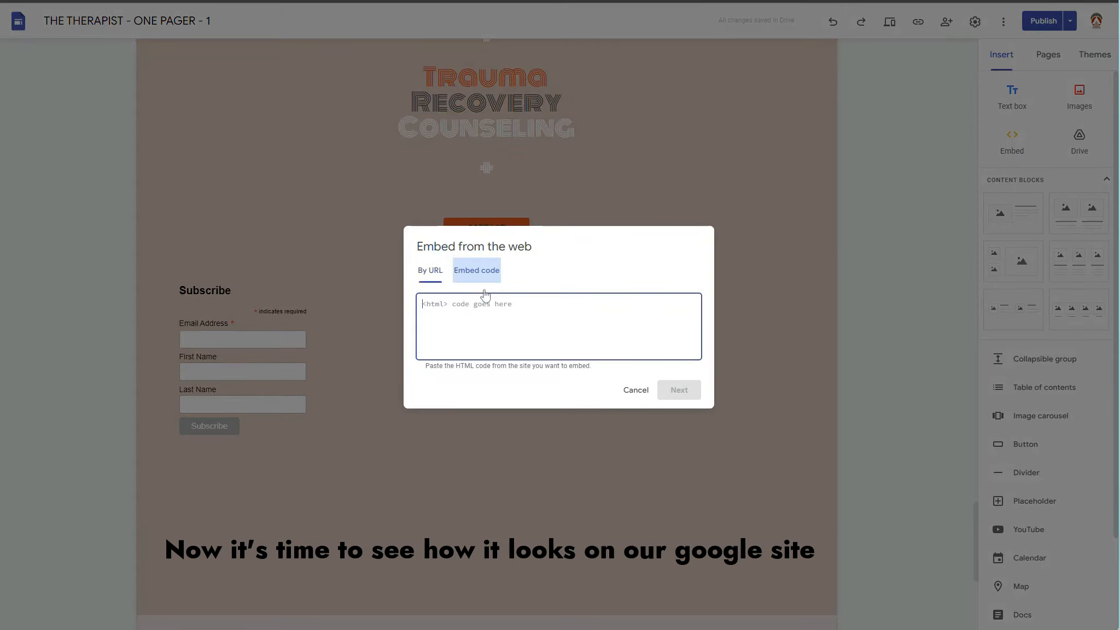
pyautogui.rightClick(468, 313)
pyautogui.click(494, 403)
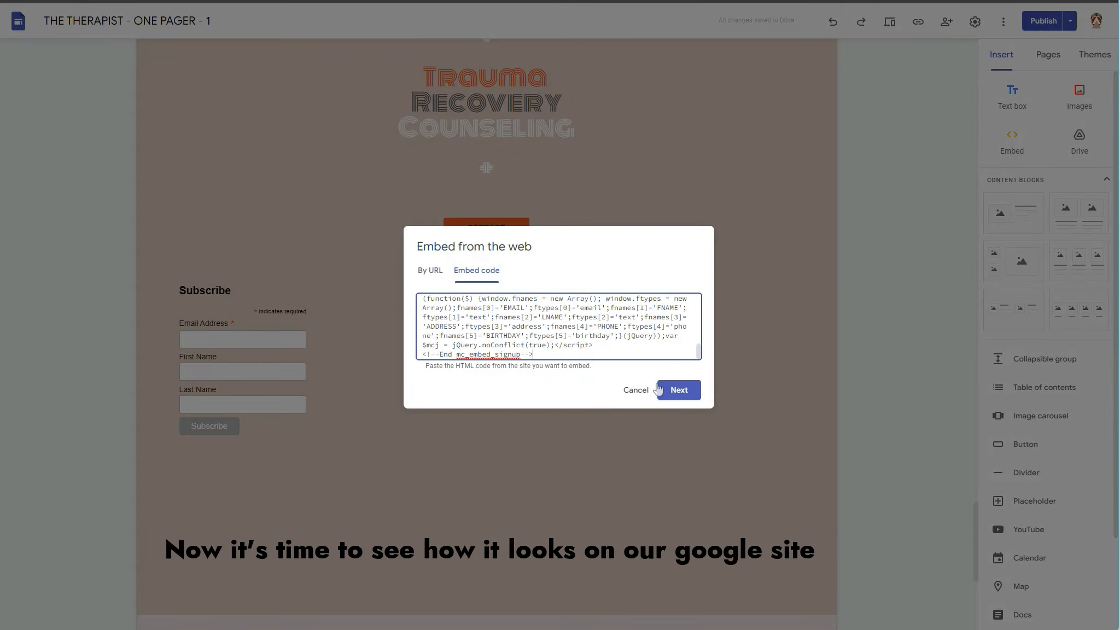
pyautogui.click(679, 390)
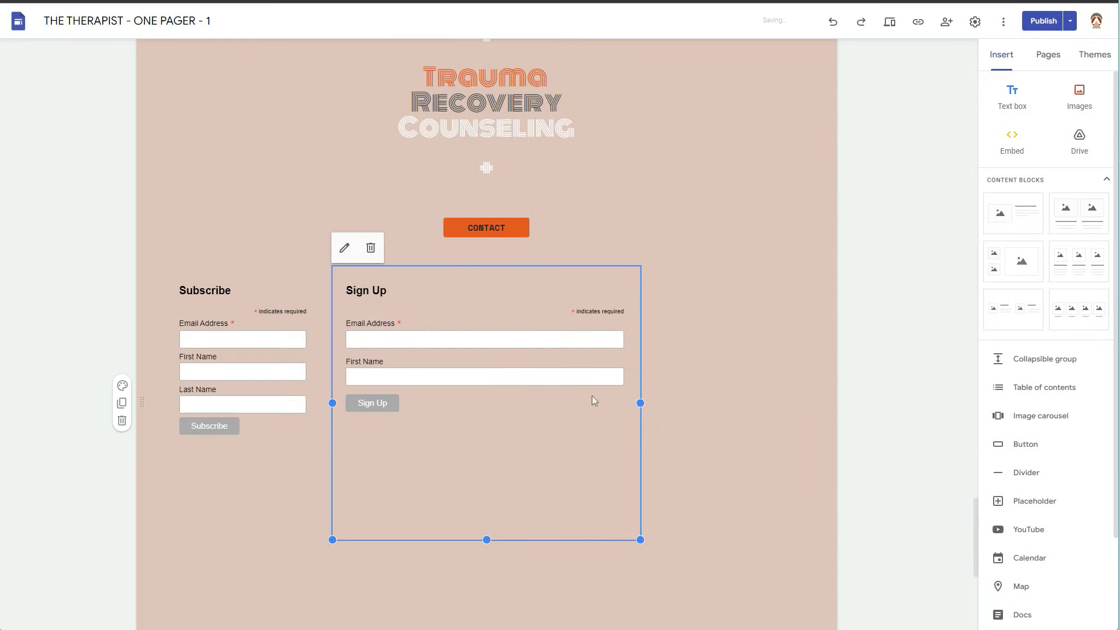
# Delete the old Subscribe form, and move the new Sign Up embed into its place with a narrower width.
pyautogui.click(263, 347)
pyautogui.click(208, 249)
pyautogui.moveTo(600, 405); pyautogui.dragTo(264, 409)
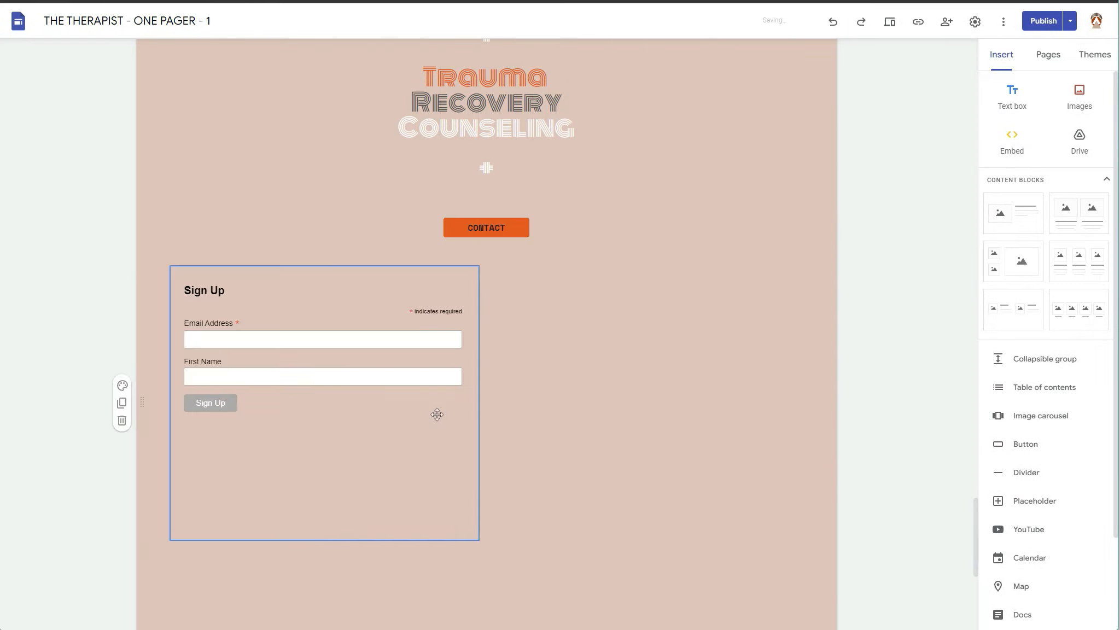
pyautogui.moveTo(478, 403); pyautogui.dragTo(398, 381)
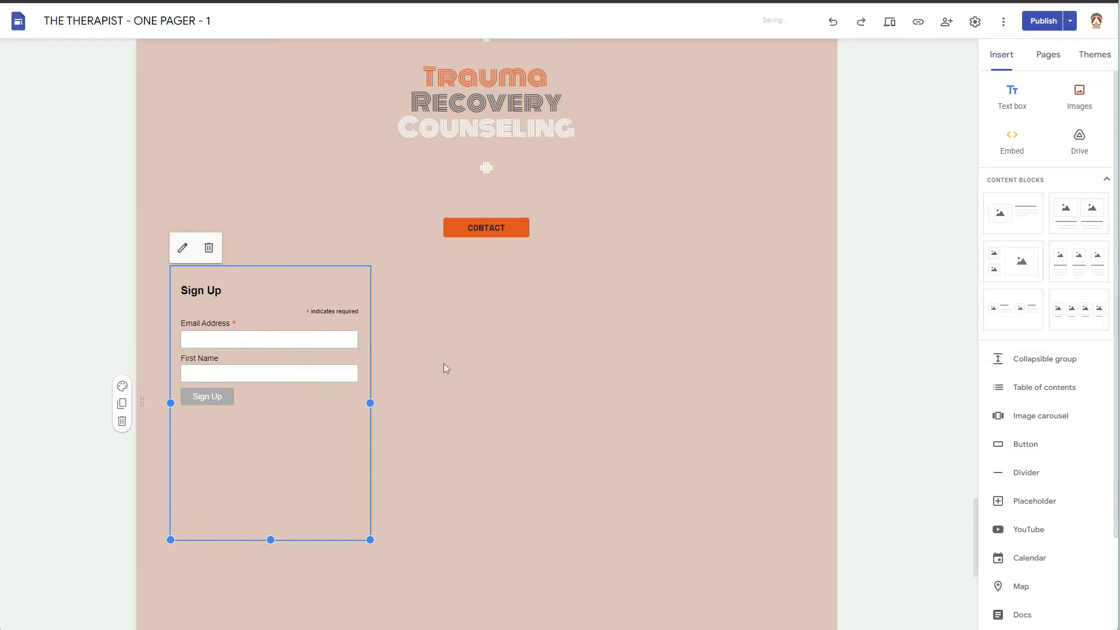
# Preview the site at phone size and check how the Sign Up form looks there.
pyautogui.click(894, 24)
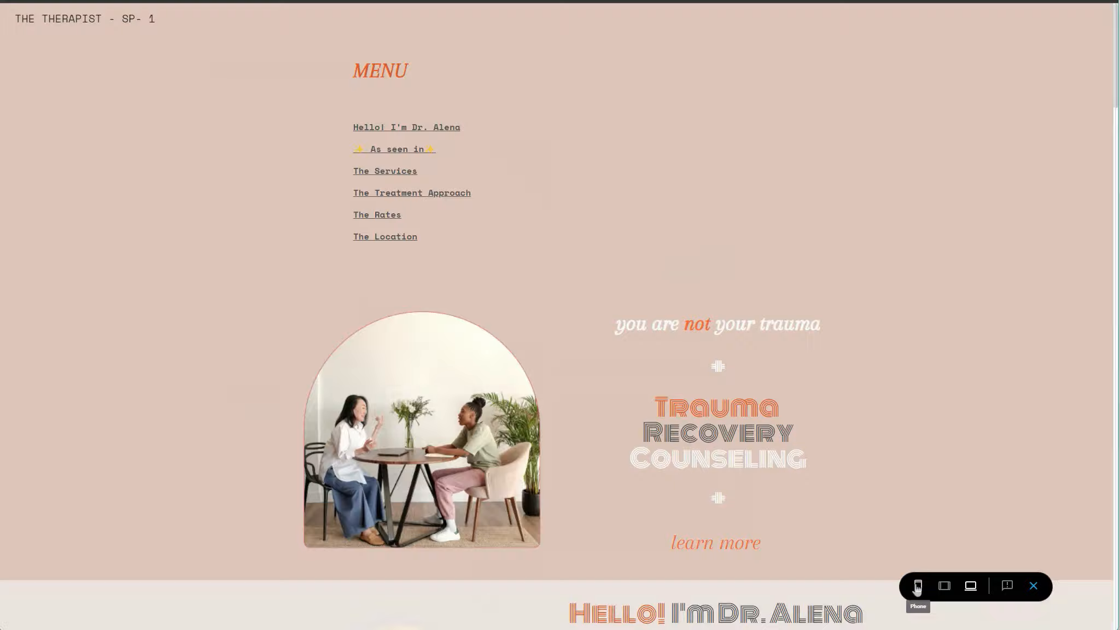
pyautogui.click(918, 586)
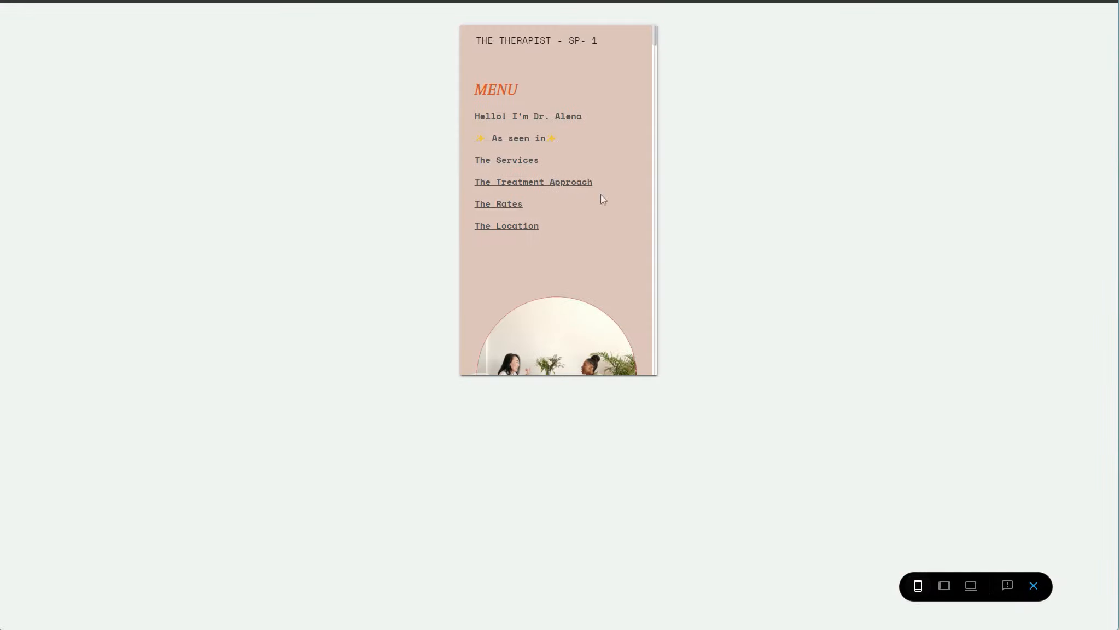
pyautogui.scroll(-1, 654, 39)
pyautogui.moveTo(655, 43); pyautogui.dragTo(590, 331)
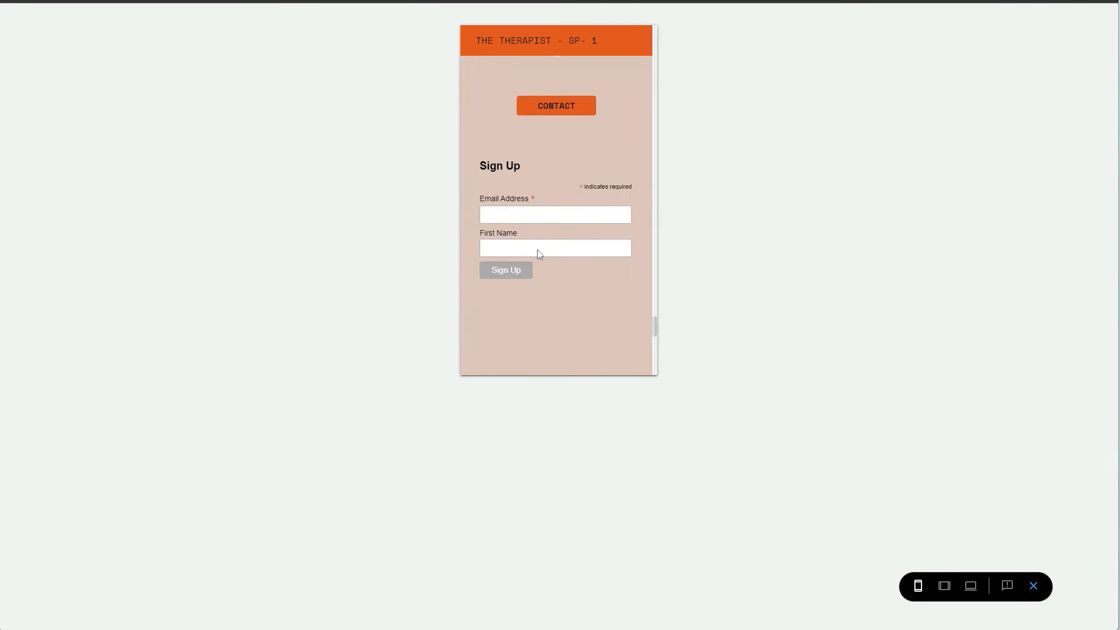
# Test the Sign Up form in the phone preview by submitting a suggested email address and first name.
pyautogui.click(562, 220)
pyautogui.click(565, 242)
pyautogui.click(552, 249)
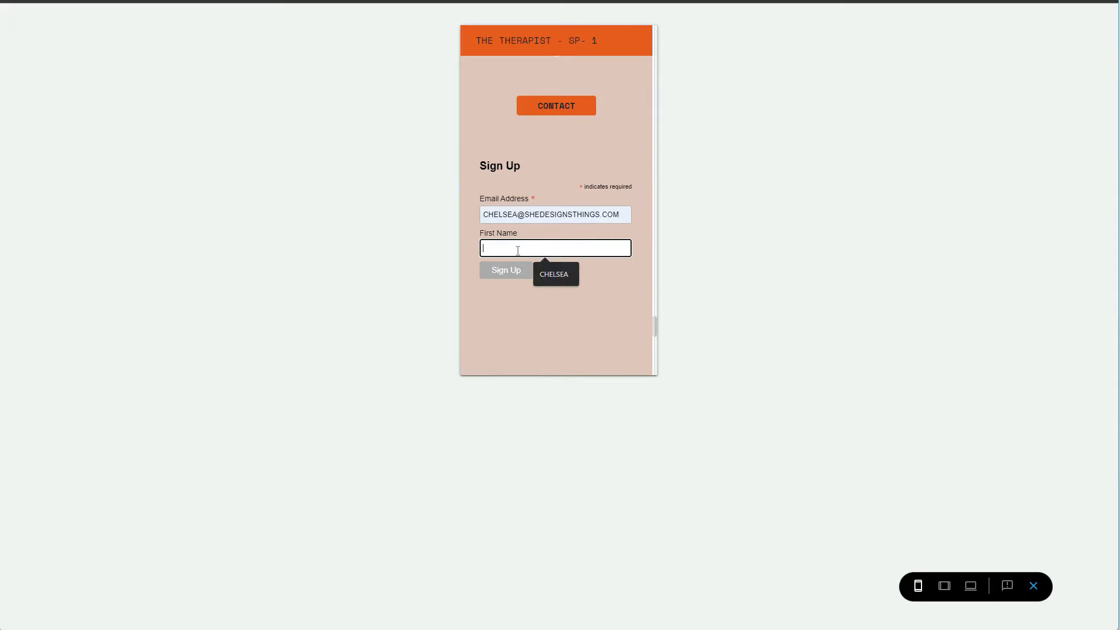
pyautogui.click(551, 272)
pyautogui.click(506, 270)
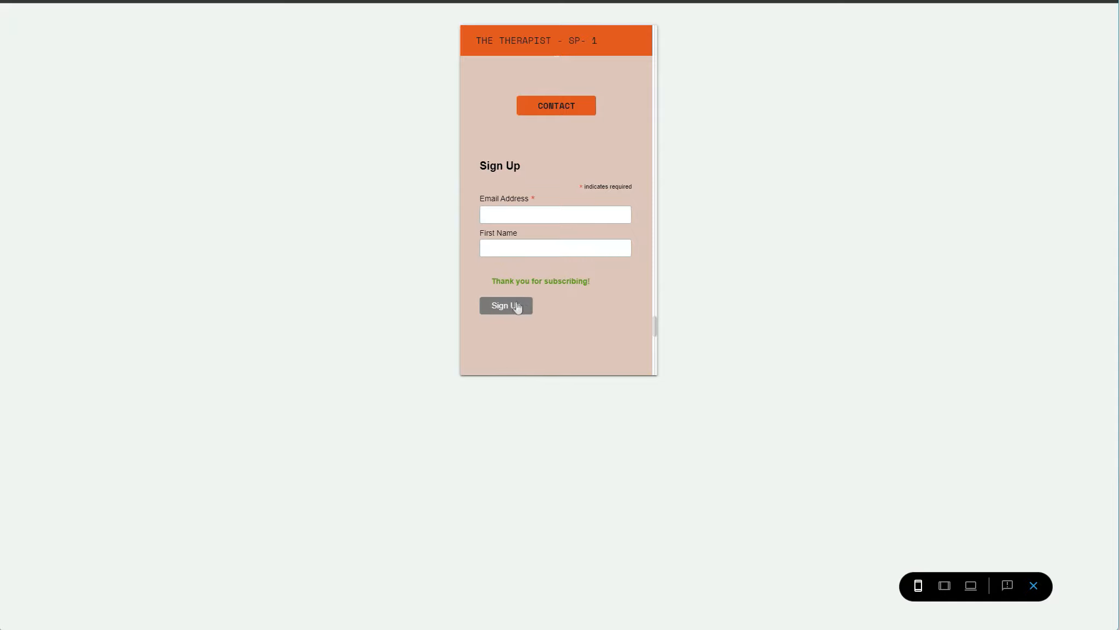
pyautogui.click(561, 216)
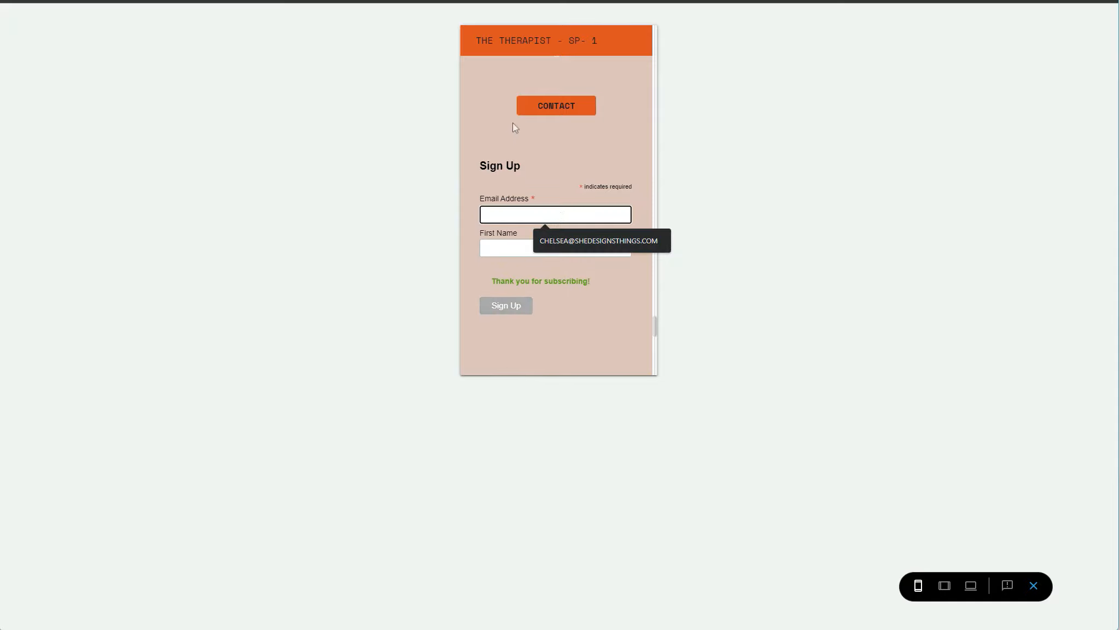
pyautogui.click(577, 155)
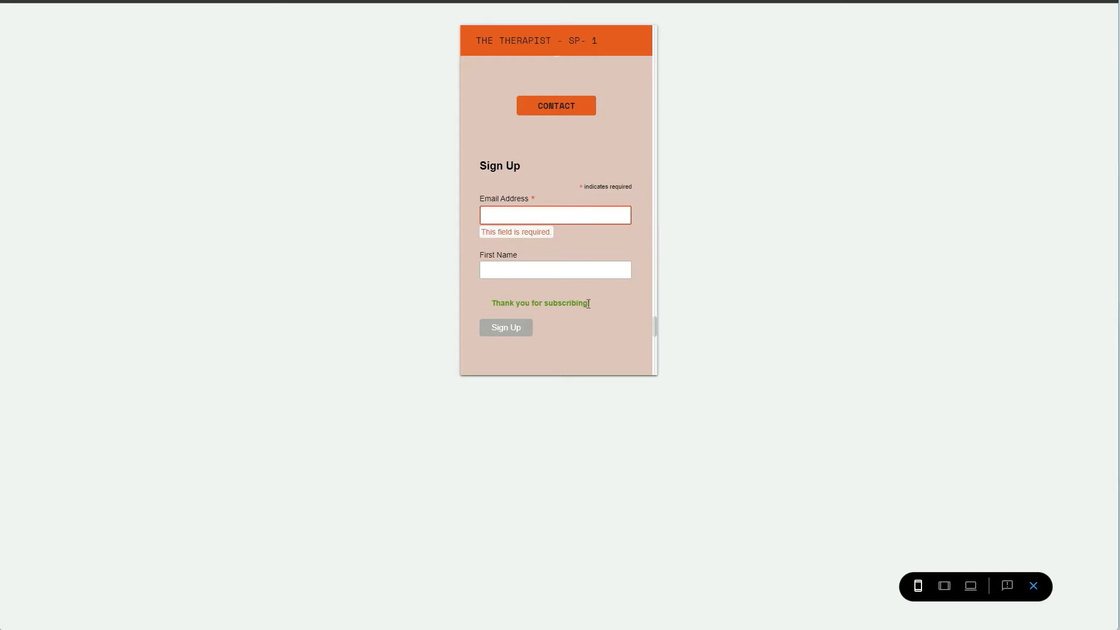
# Exit the preview and move the Sign Up form toward the page's centre, beneath the Contact button.
pyautogui.click(1034, 585)
pyautogui.scroll(-20, 583, 240)
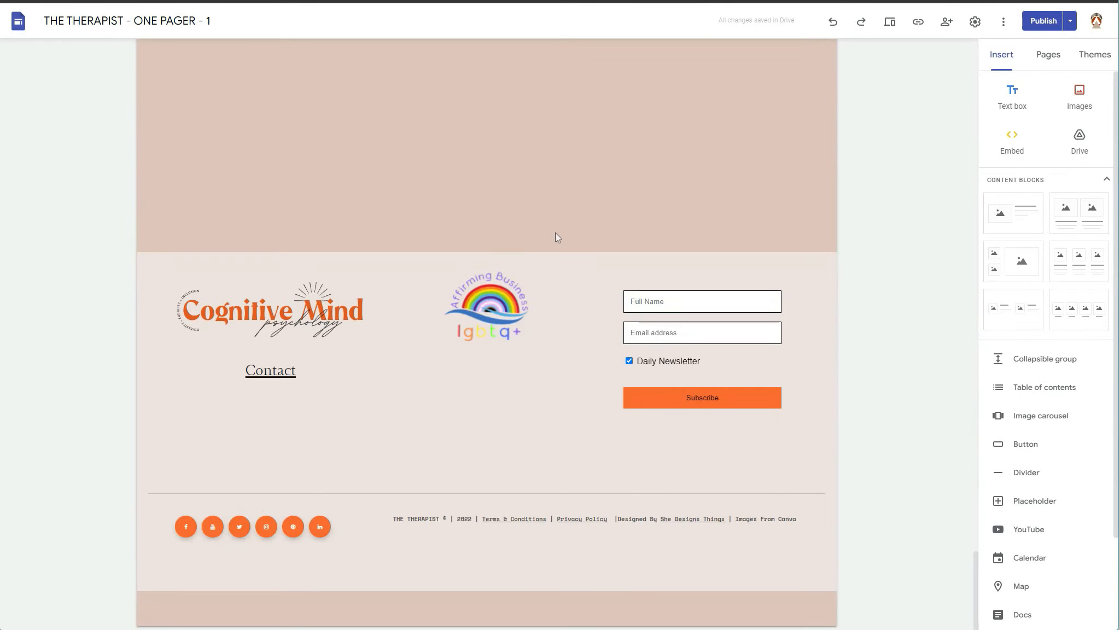
pyautogui.scroll(6, 555, 233)
pyautogui.moveTo(267, 295); pyautogui.dragTo(510, 346)
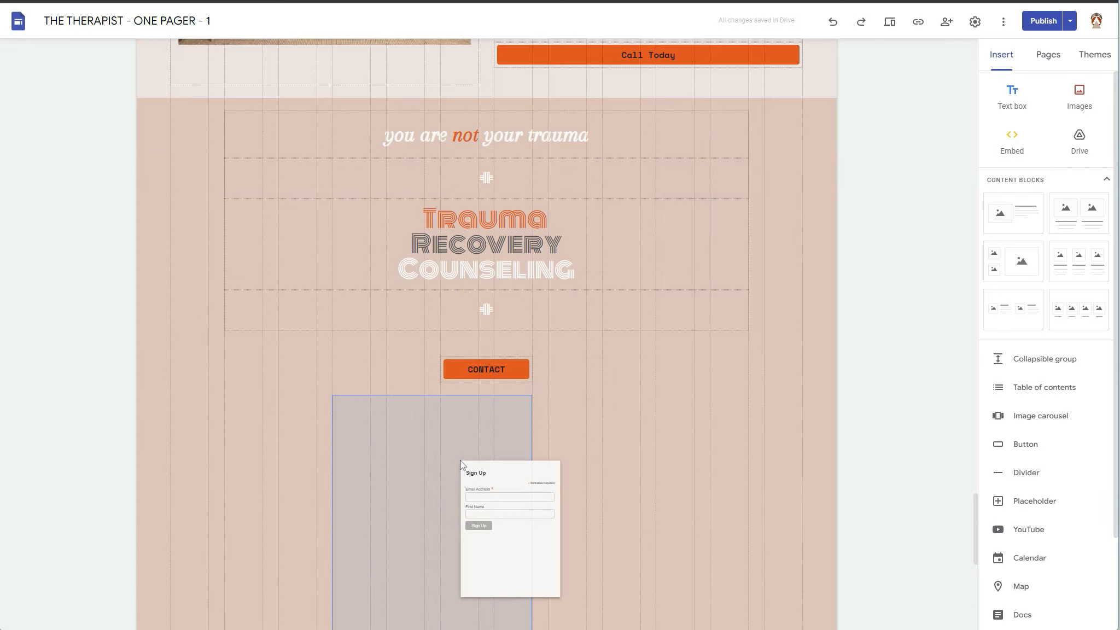
# Edit the footer and delete its existing newsletter form with the Full Name and Email address fields.
pyautogui.scroll(-10, 650, 227)
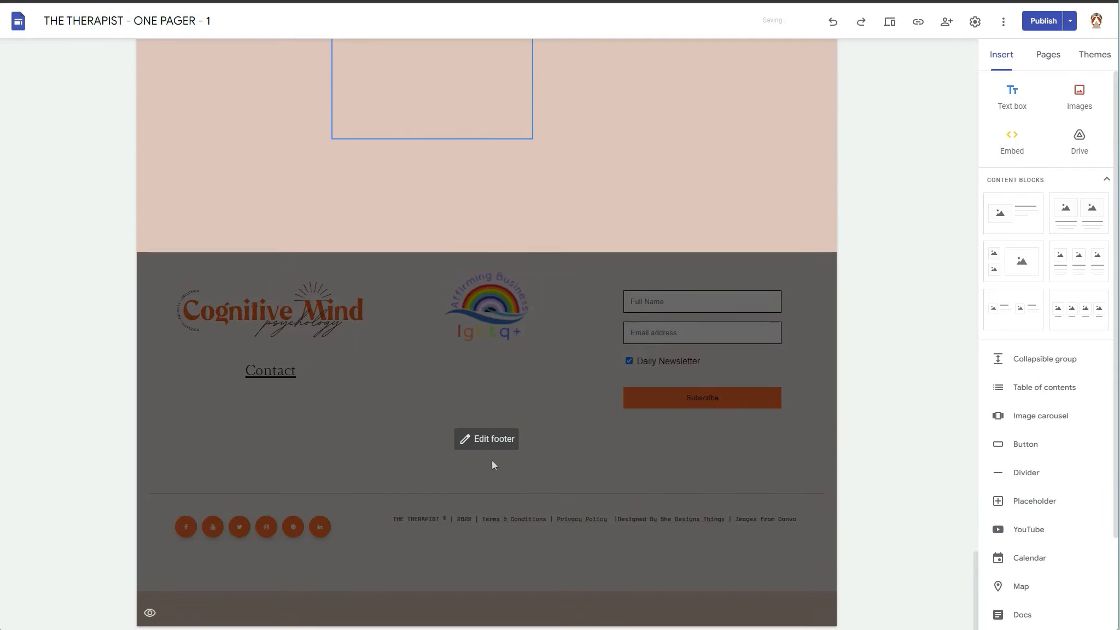
pyautogui.click(497, 439)
pyautogui.click(718, 347)
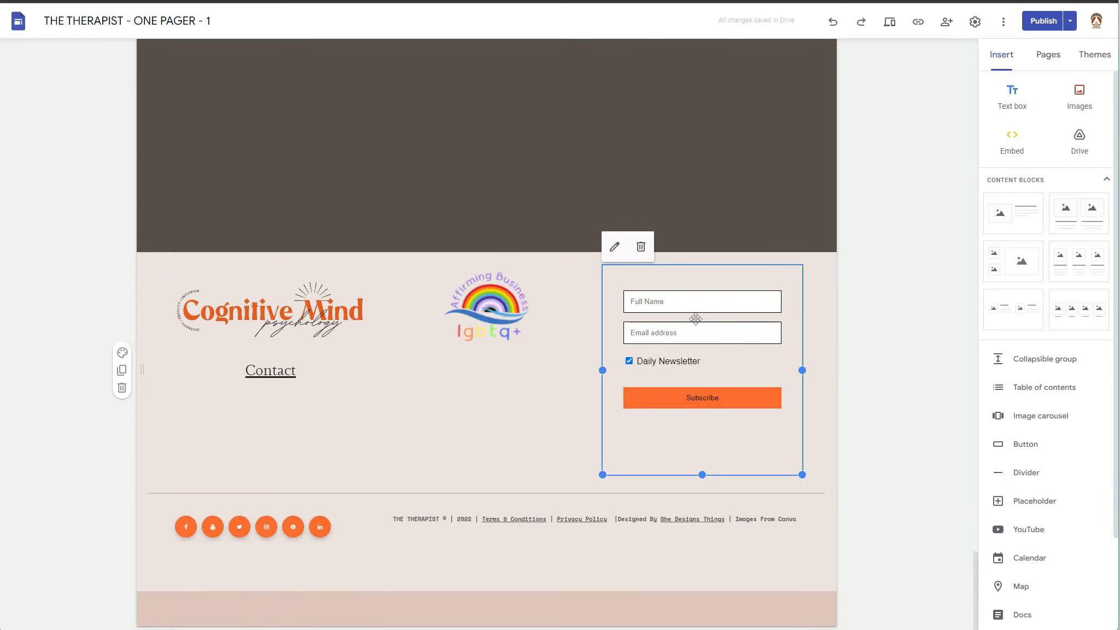
pyautogui.click(643, 250)
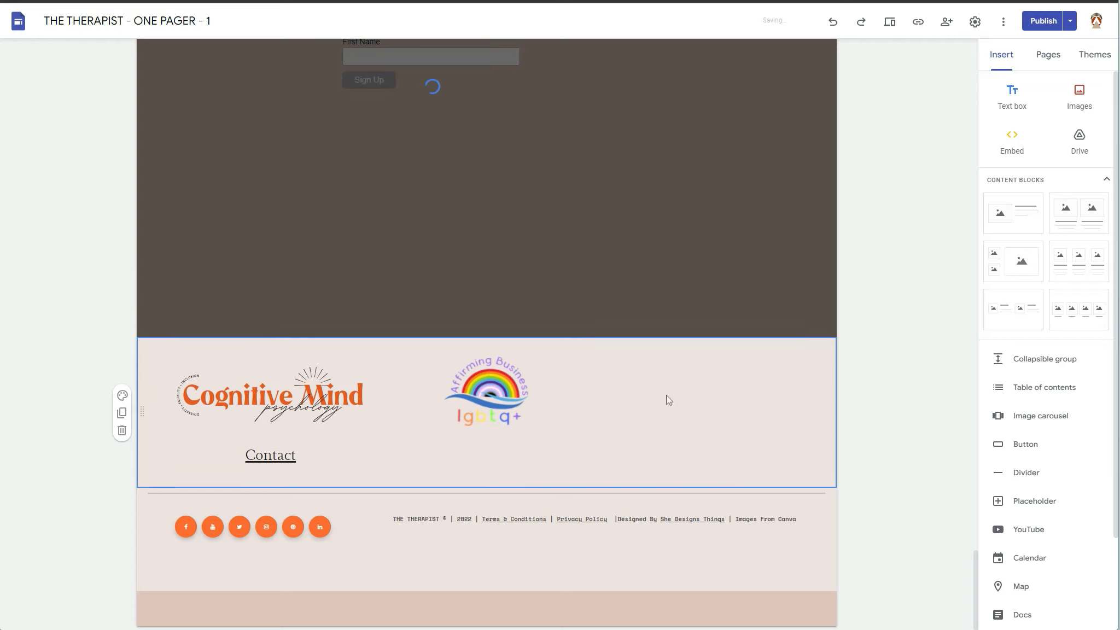
# Embed the copied Sign Up form code in the empty area of the footer beside the rainbow badge.
pyautogui.doubleClick(667, 395)
pyautogui.click(641, 397)
pyautogui.click(482, 287)
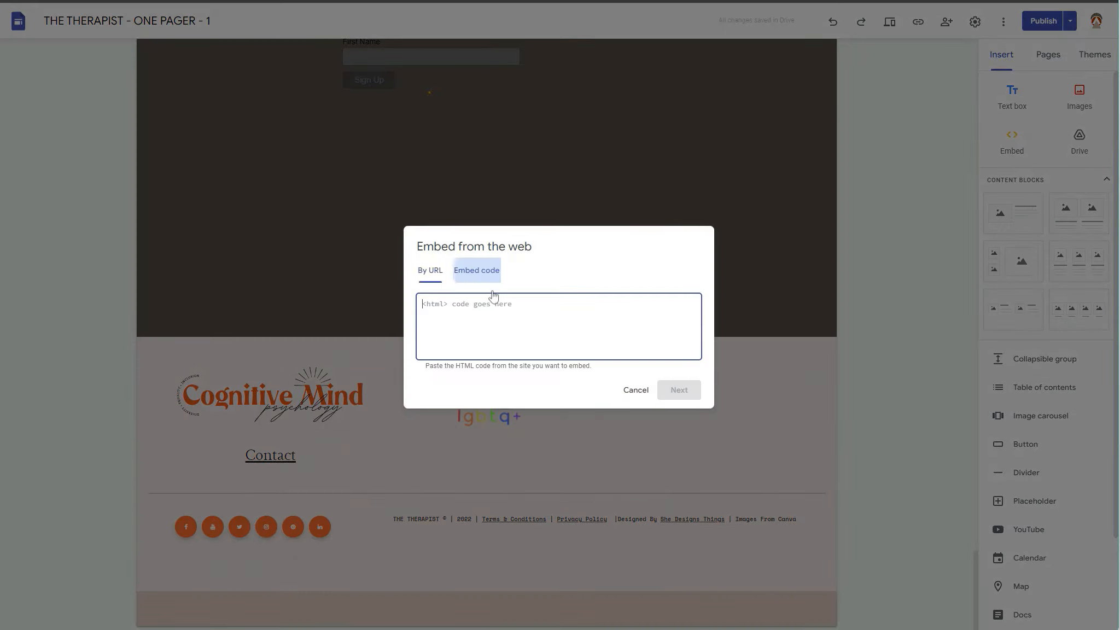
pyautogui.rightClick(484, 313)
pyautogui.click(527, 389)
pyautogui.click(660, 393)
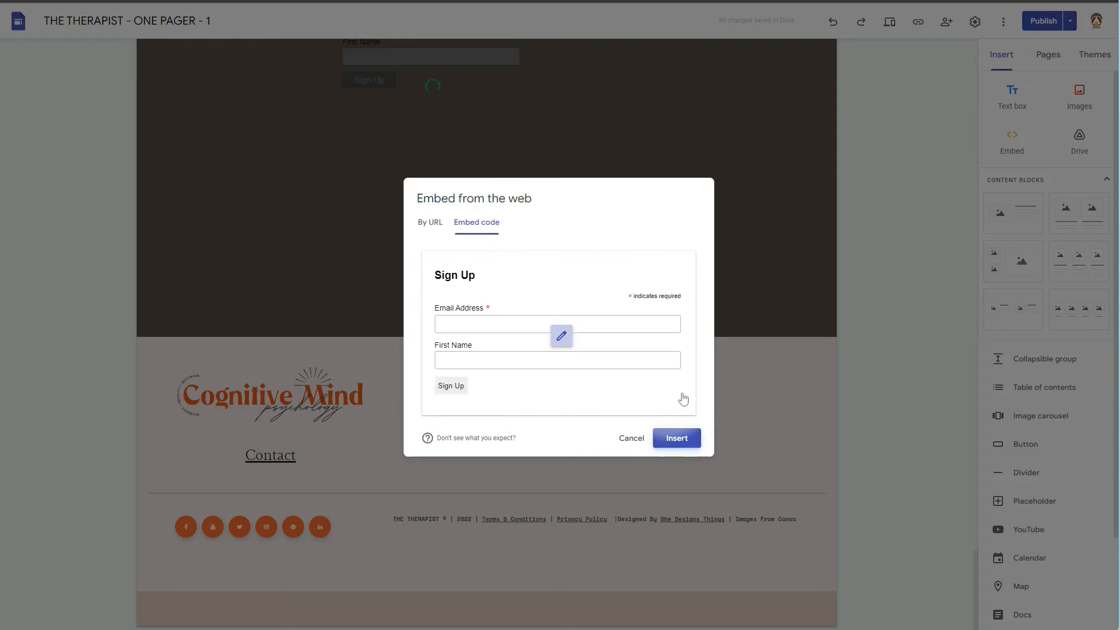
pyautogui.click(675, 437)
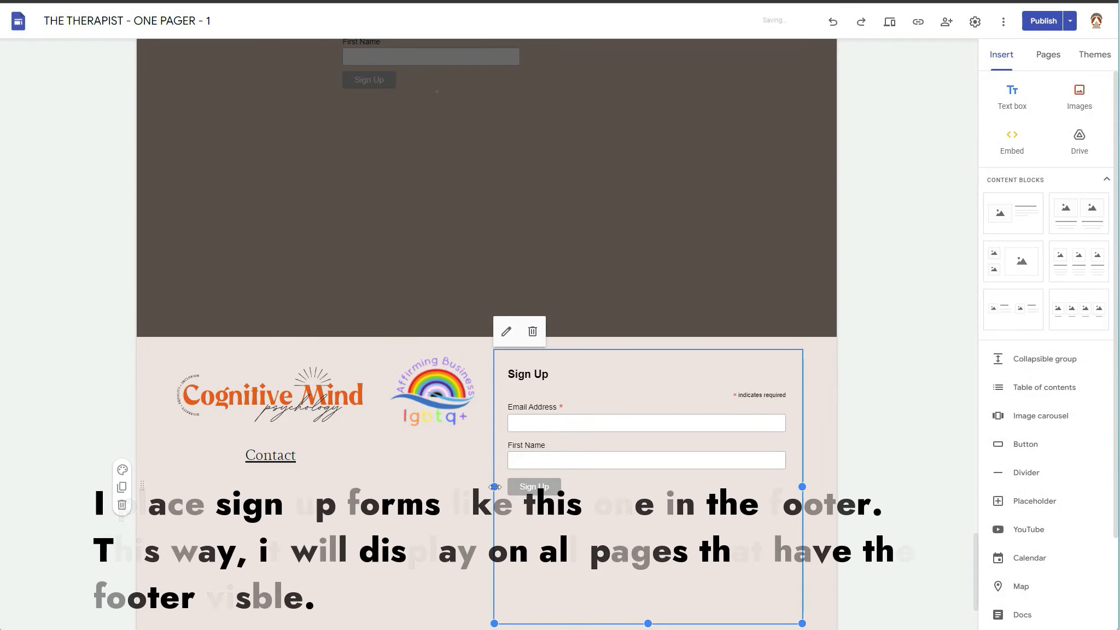
# Resize the footer's Sign Up form to be narrower and shorter, and centre the rainbow badge between the logo and the form.
pyautogui.moveTo(497, 481); pyautogui.dragTo(604, 481)
pyautogui.moveTo(430, 404); pyautogui.dragTo(531, 418)
pyautogui.scroll(-3, 691, 437)
pyautogui.click(692, 437)
pyautogui.moveTo(702, 473); pyautogui.dragTo(698, 387)
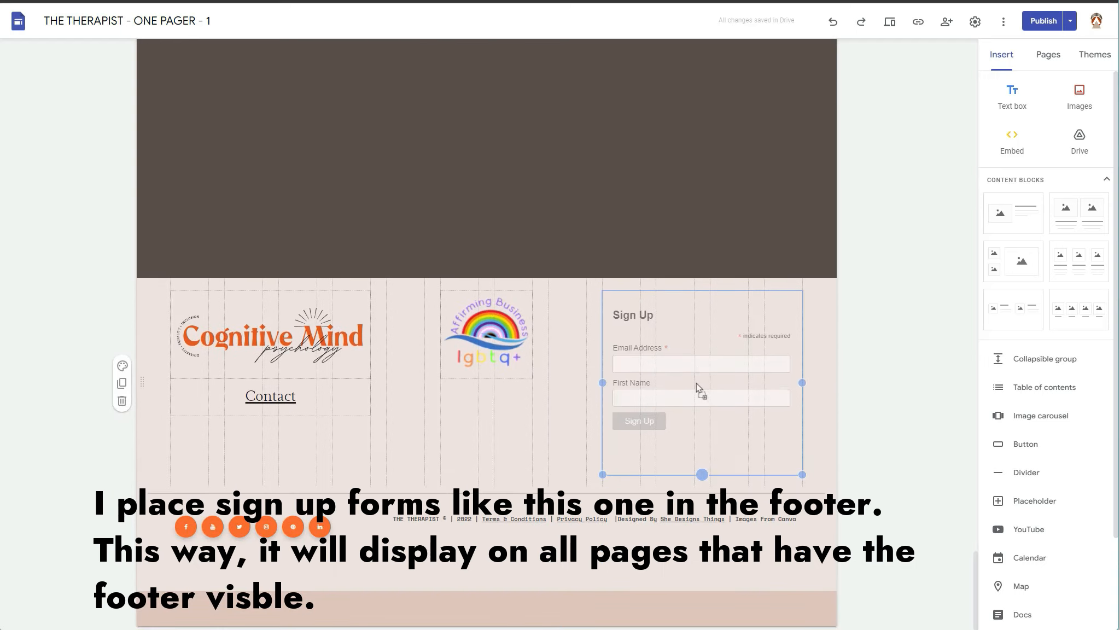
# Preview the site at phone size and check how the footer's Sign Up form looks there.
pyautogui.click(889, 22)
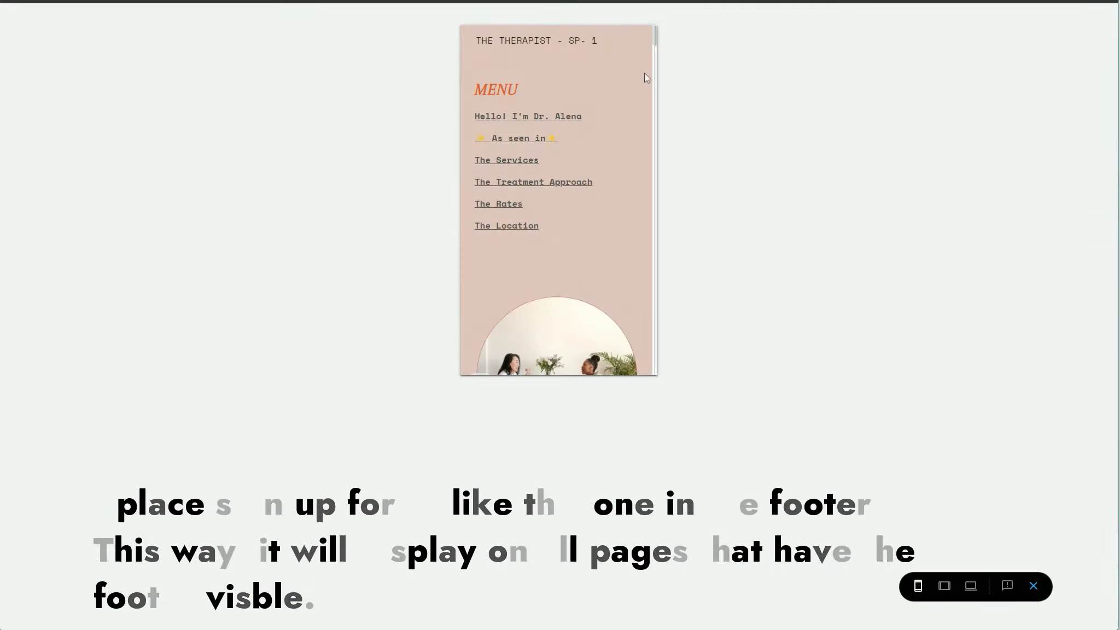
pyautogui.scroll(-15, 629, 246)
pyautogui.scroll(-10, 627, 313)
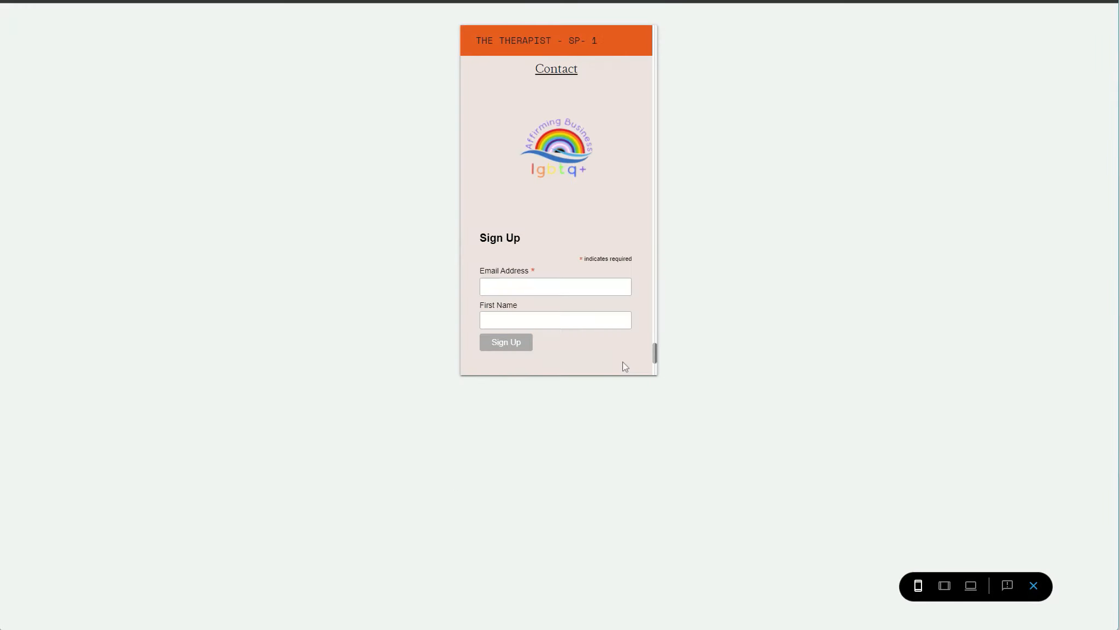
pyautogui.scroll(-1, 624, 373)
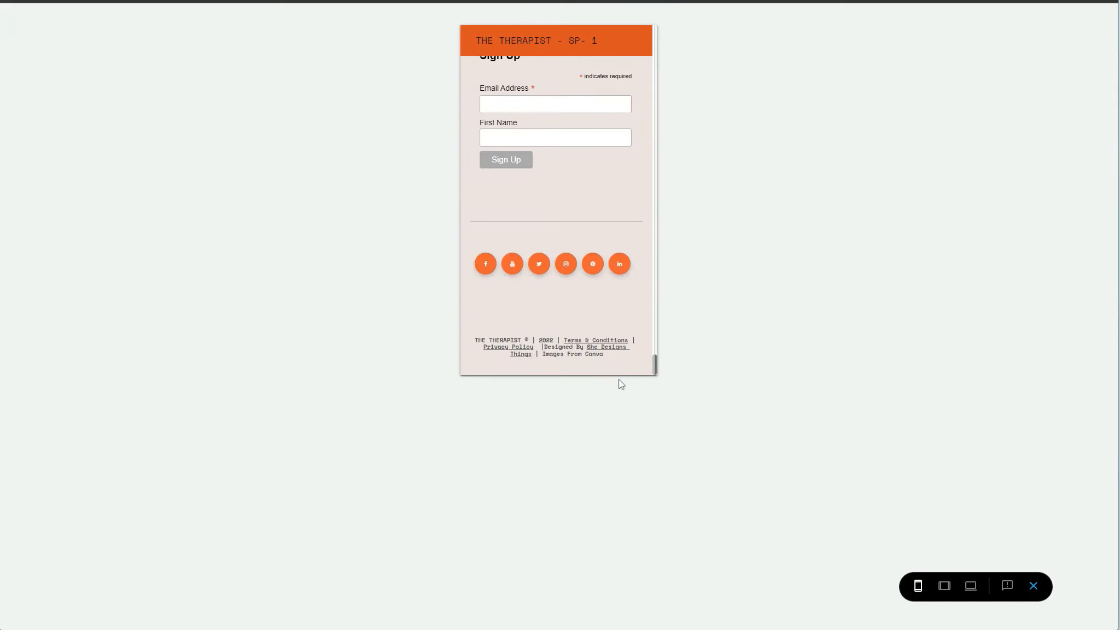
pyautogui.scroll(3, 624, 372)
pyautogui.scroll(-1, 622, 370)
pyautogui.scroll(1, 621, 368)
pyautogui.scroll(1, 622, 367)
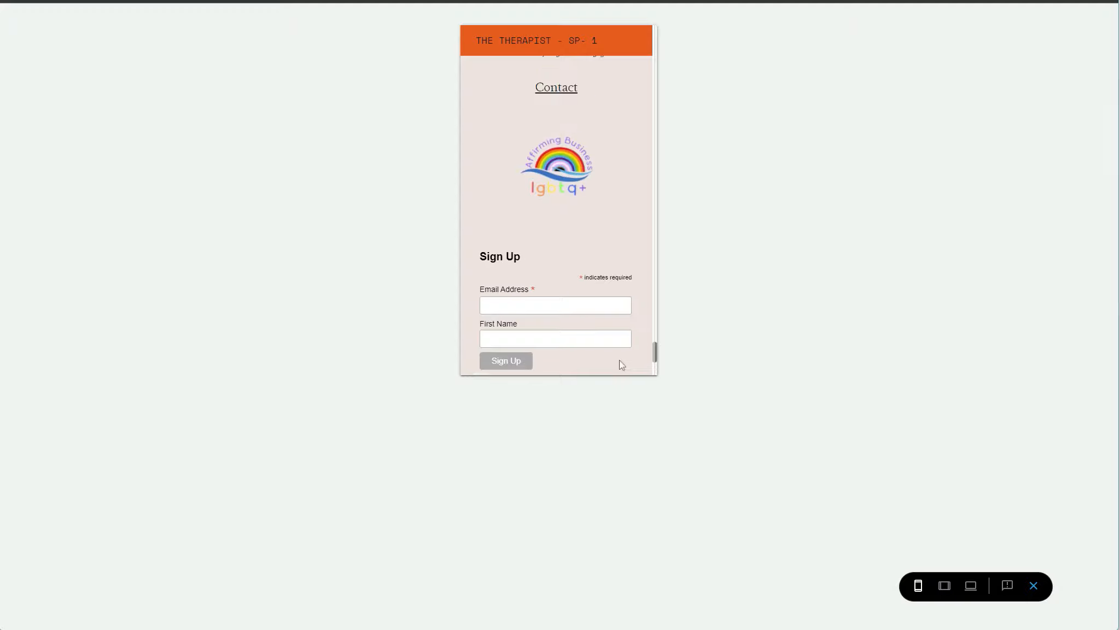
pyautogui.scroll(-3, 620, 365)
pyautogui.scroll(4, 620, 367)
pyautogui.scroll(-3, 620, 367)
pyautogui.scroll(3, 620, 371)
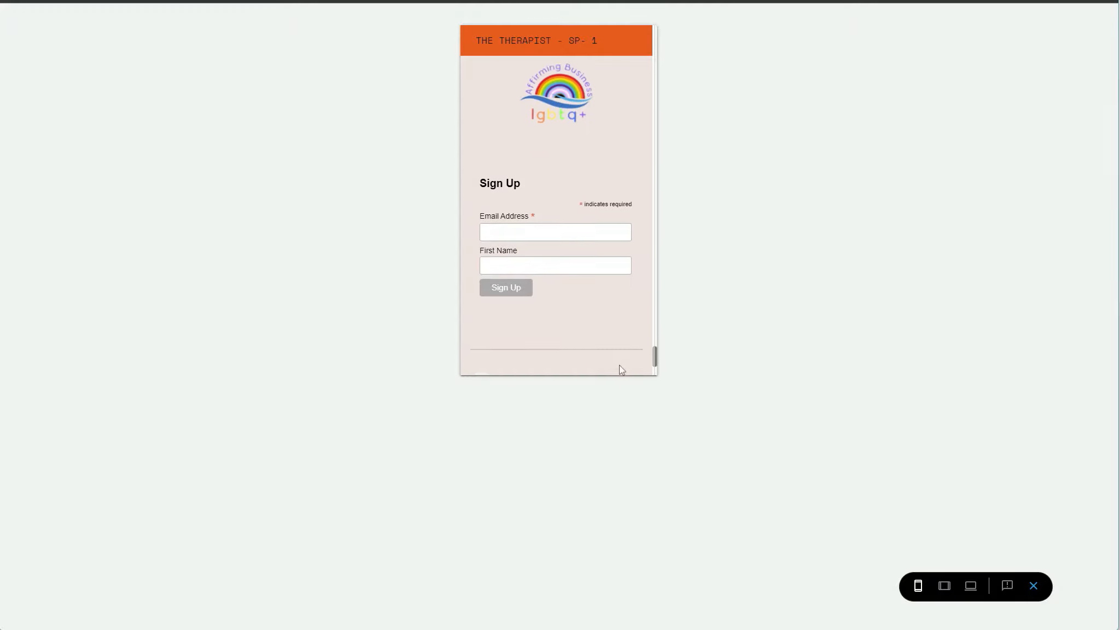
pyautogui.scroll(-2, 557, 293)
# Switch the preview to large screen size and inspect the footer's Sign Up form and its fields.
pyautogui.click(971, 583)
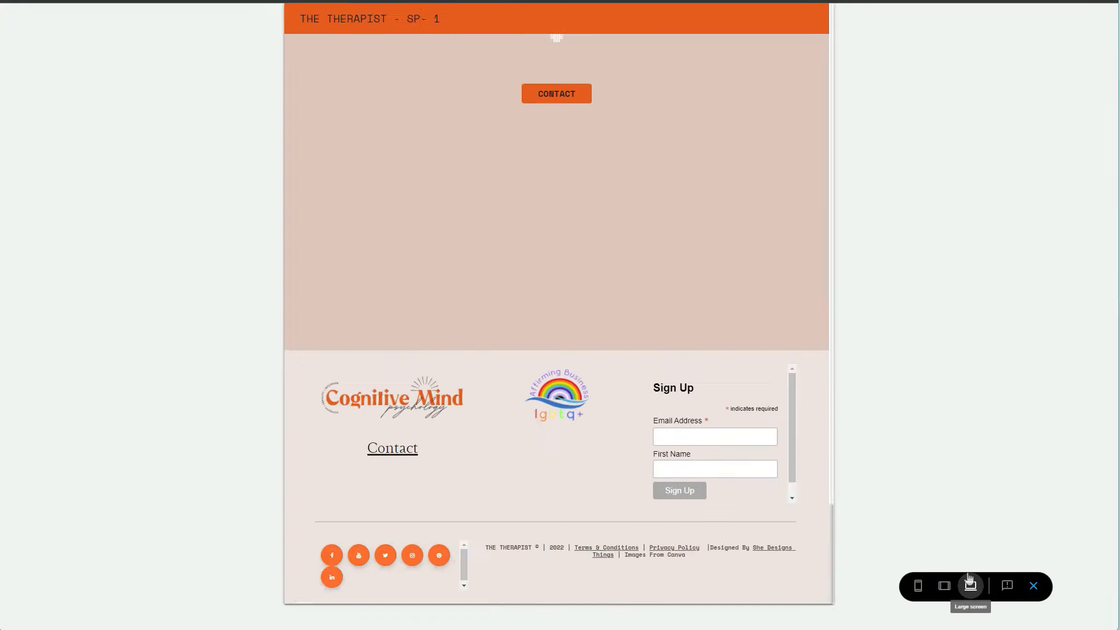
pyautogui.scroll(-2, 717, 495)
pyautogui.click(791, 410)
pyautogui.click(754, 444)
pyautogui.click(710, 490)
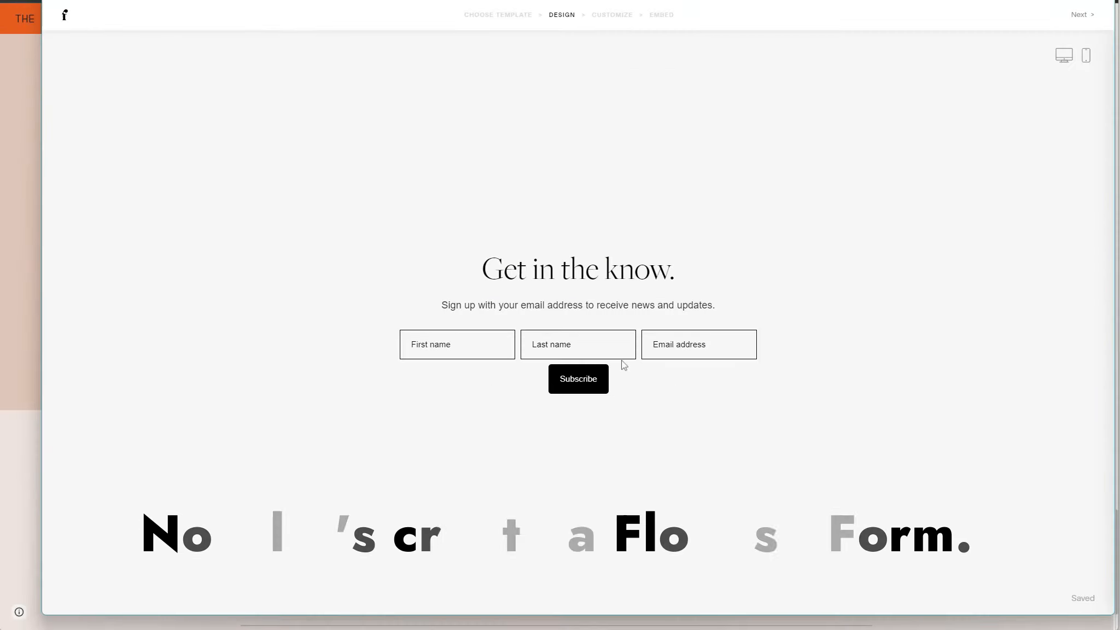
# In the Flodesk form, reduce the "Get in the know." heading's line height to 0.6 and open the Email address field's settings.
pyautogui.click(618, 276)
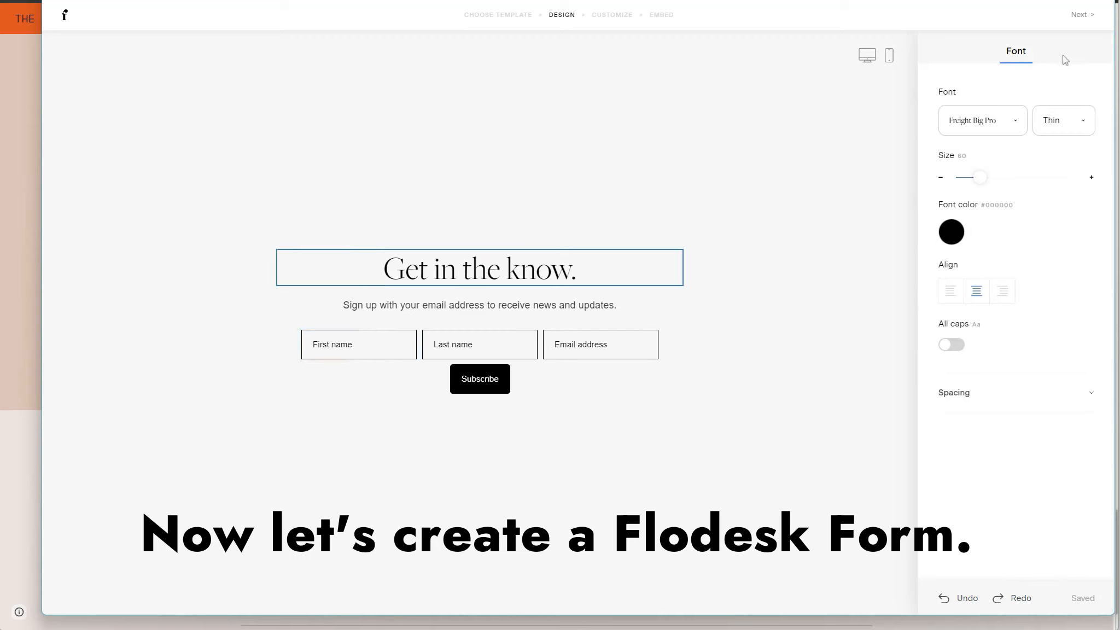
pyautogui.click(952, 408)
pyautogui.moveTo(979, 443); pyautogui.dragTo(954, 438)
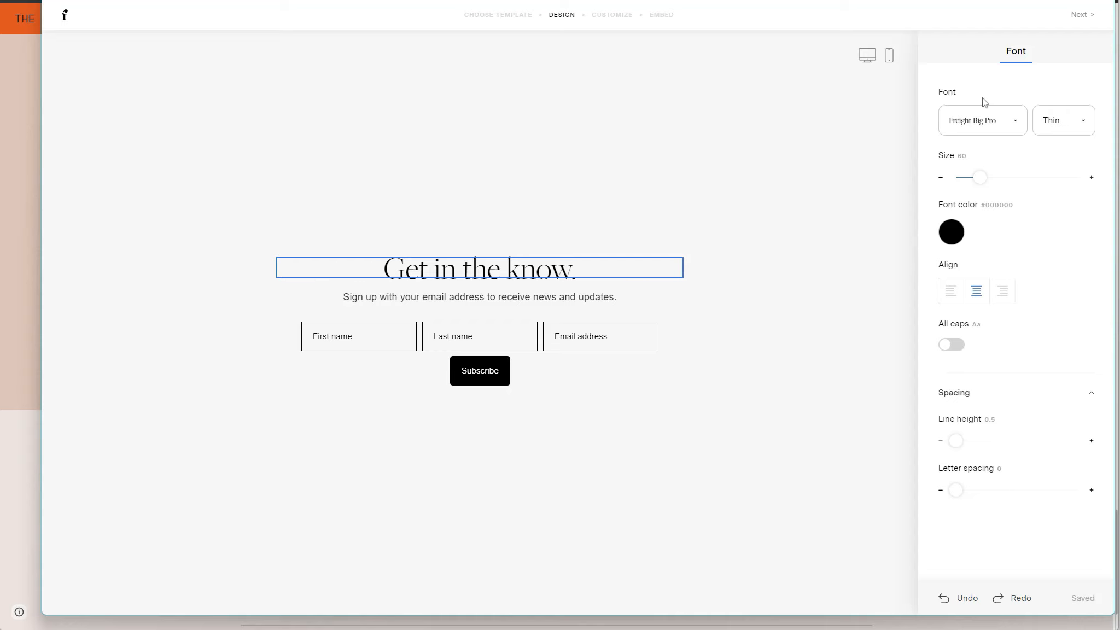
pyautogui.click(609, 330)
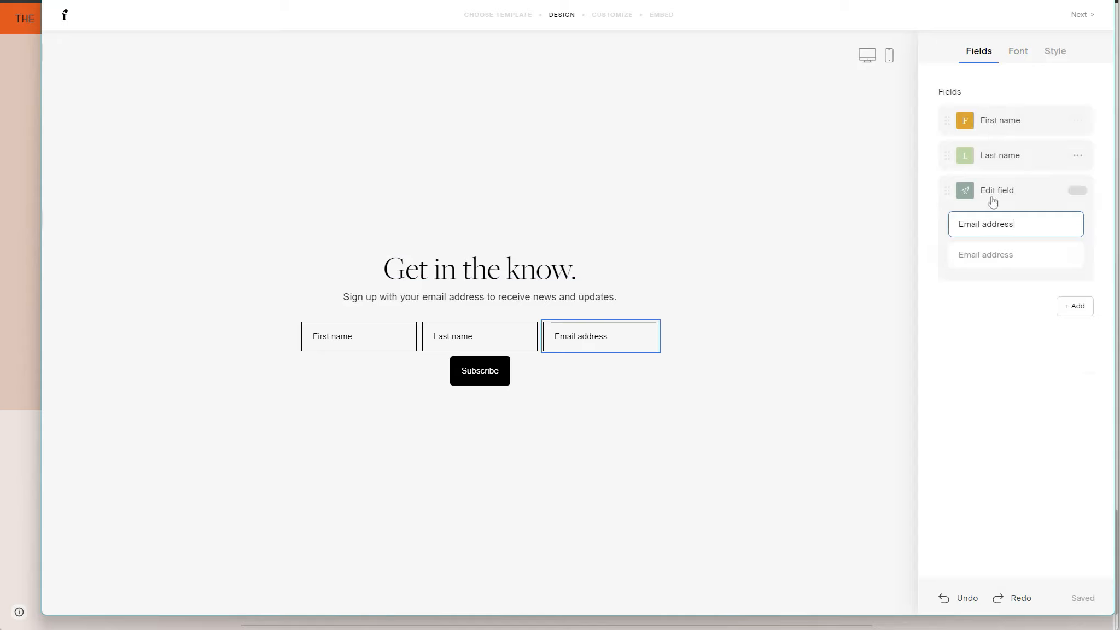
# Complete the form's customisation with double opt-in set to No, Notify me for opt-ins, and Display success message after submission.
pyautogui.click(1082, 15)
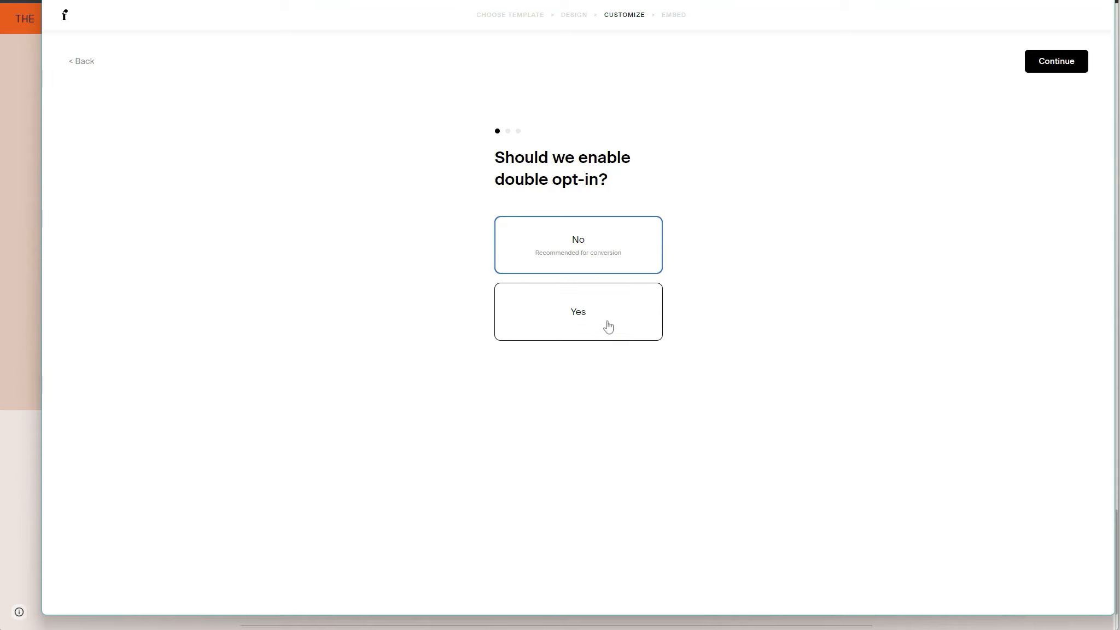
pyautogui.click(1055, 63)
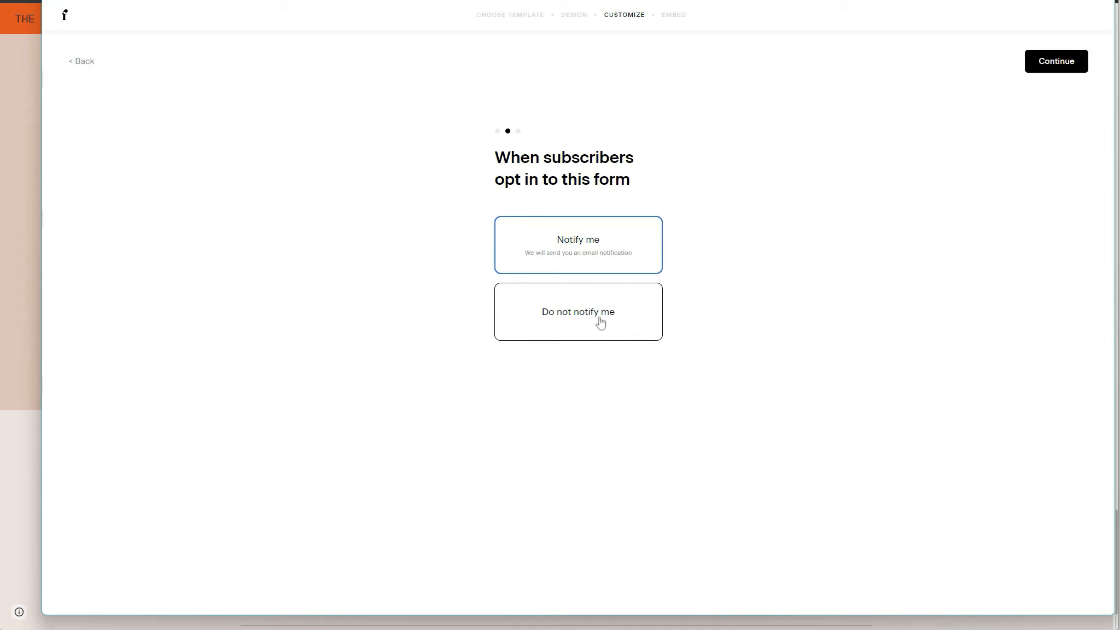
pyautogui.click(1055, 61)
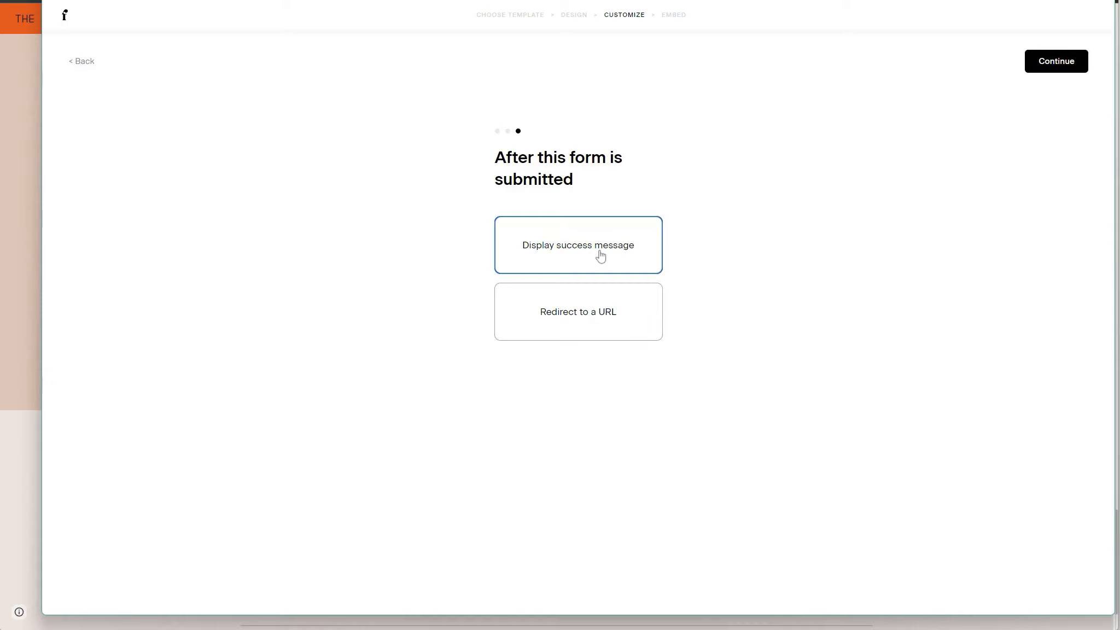
pyautogui.click(1054, 64)
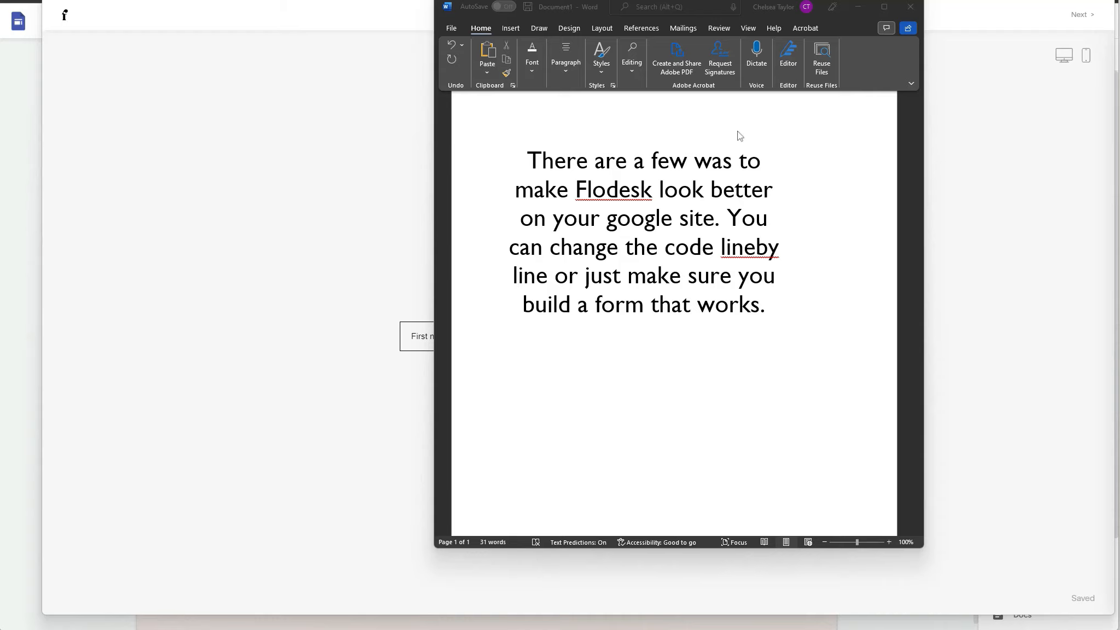
# Minimise the Word note and select the "Get in the know." heading in the Flodesk form design.
pyautogui.click(845, 16)
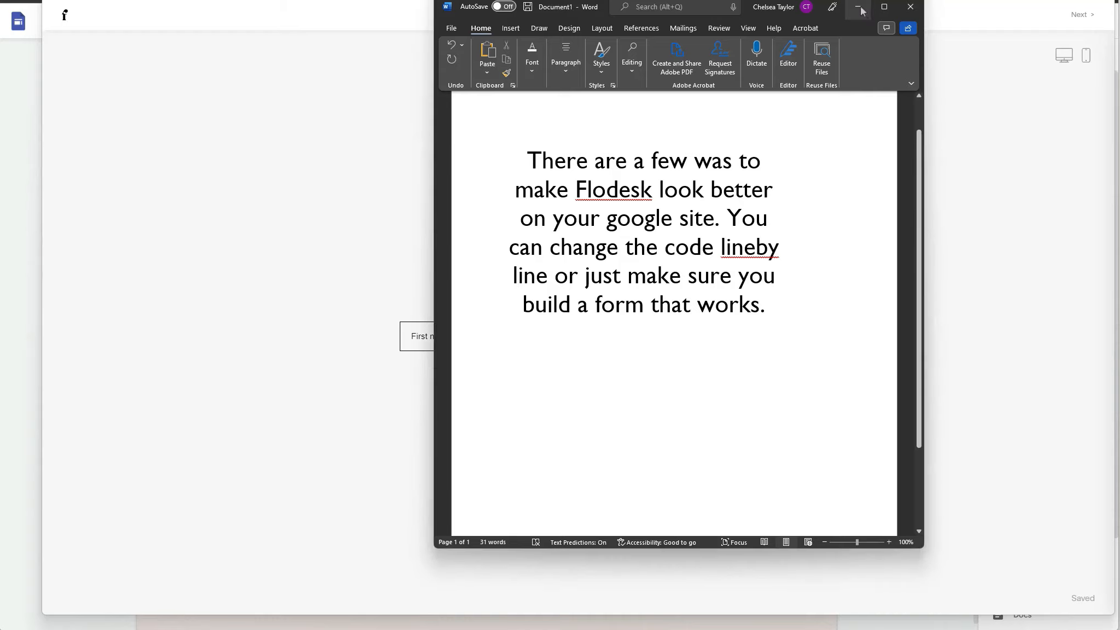
pyautogui.click(858, 8)
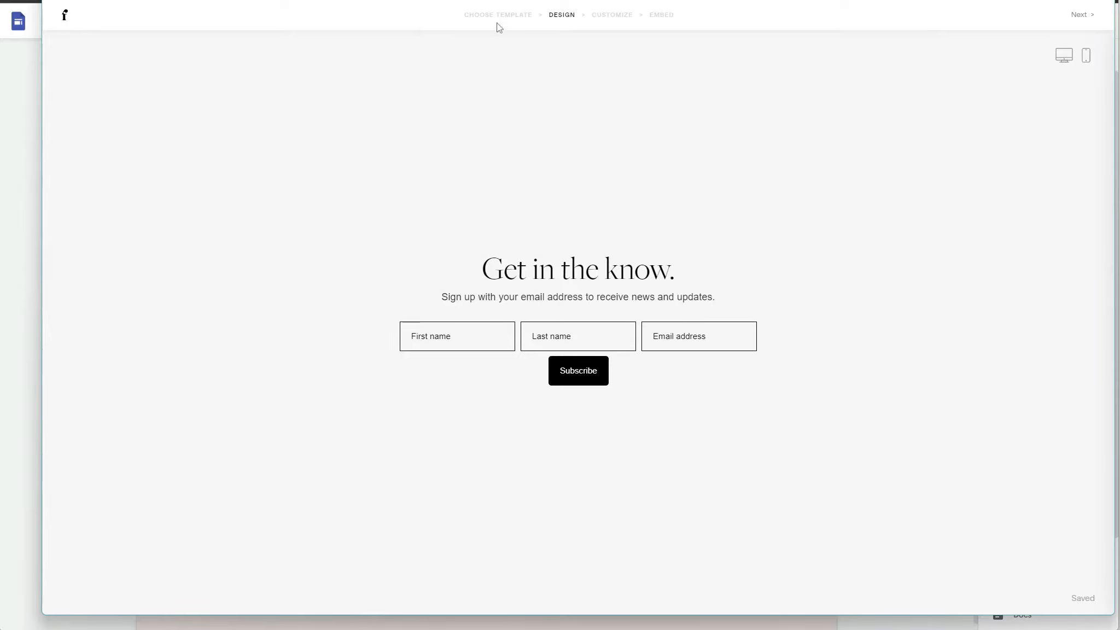
pyautogui.click(624, 261)
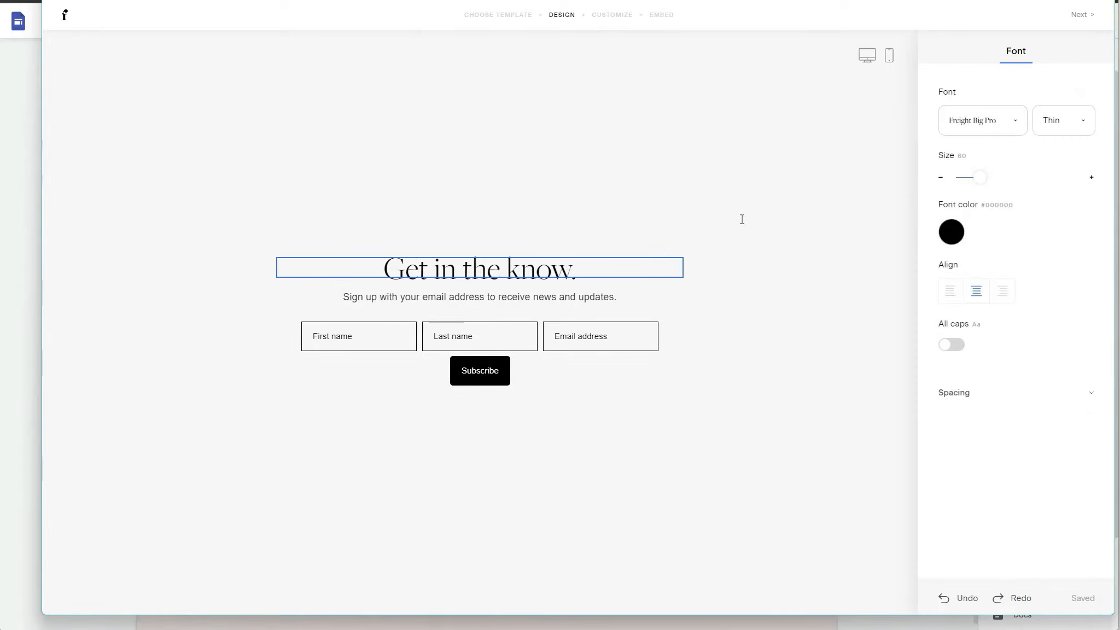